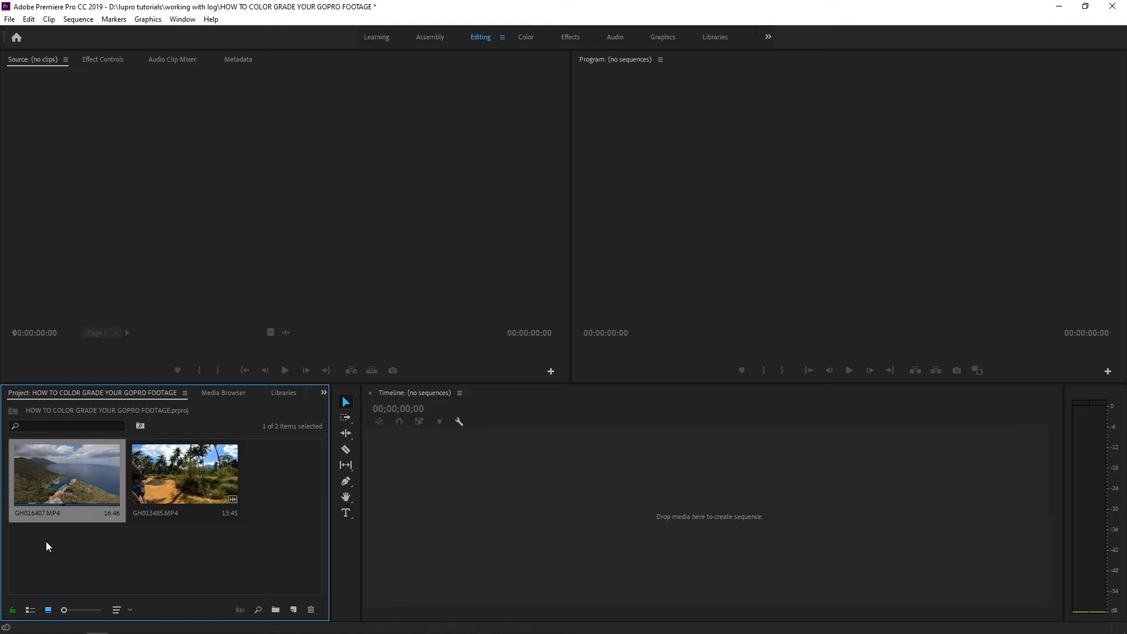
# Create a new sequence from the clip GH016407.MP4.
pyautogui.moveTo(42, 457); pyautogui.dragTo(442, 558)
pyautogui.moveTo(501, 419); pyautogui.dragTo(466, 479)
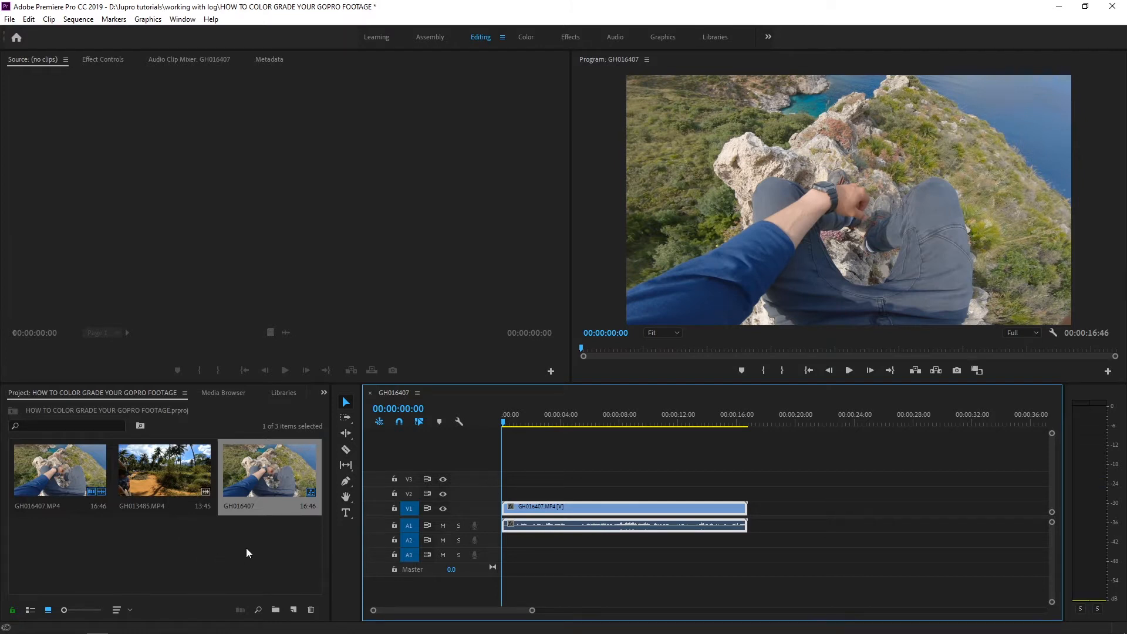
# Create a 2704 x 1520 adjustment layer at 59.94 fps and place it on track V3 over the clip's full length.
pyautogui.click(294, 610)
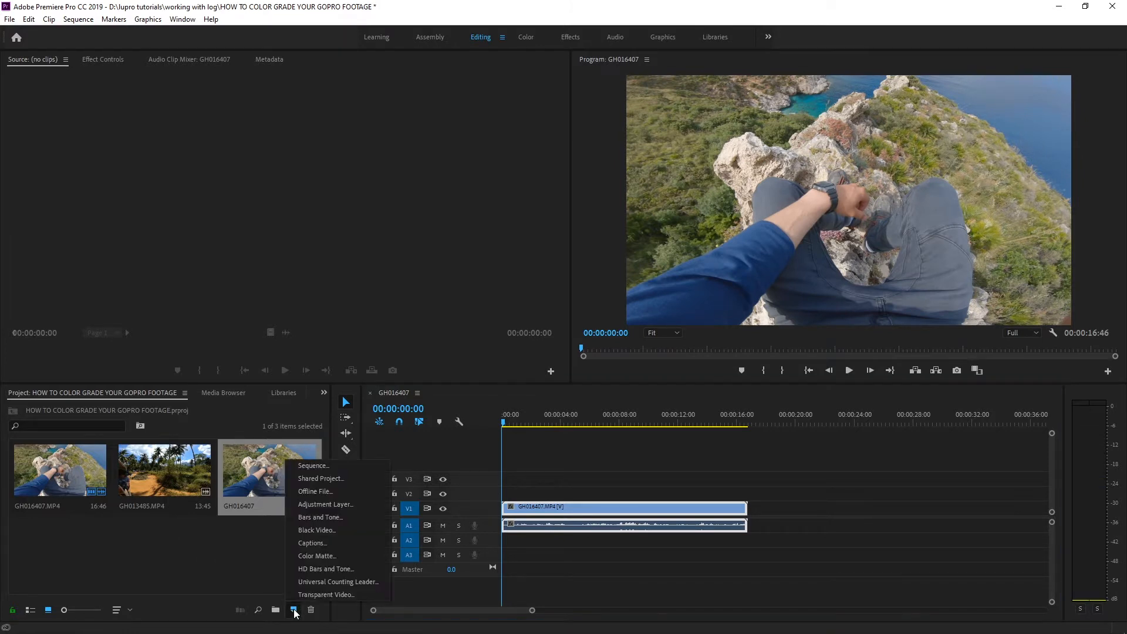
pyautogui.click(326, 504)
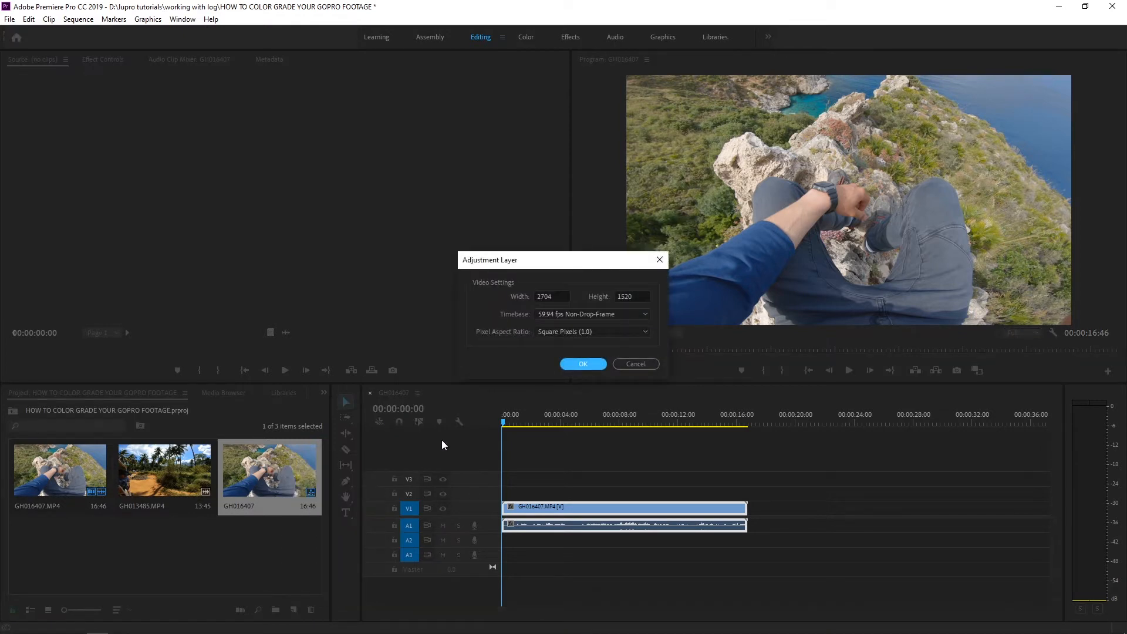
pyautogui.click(581, 364)
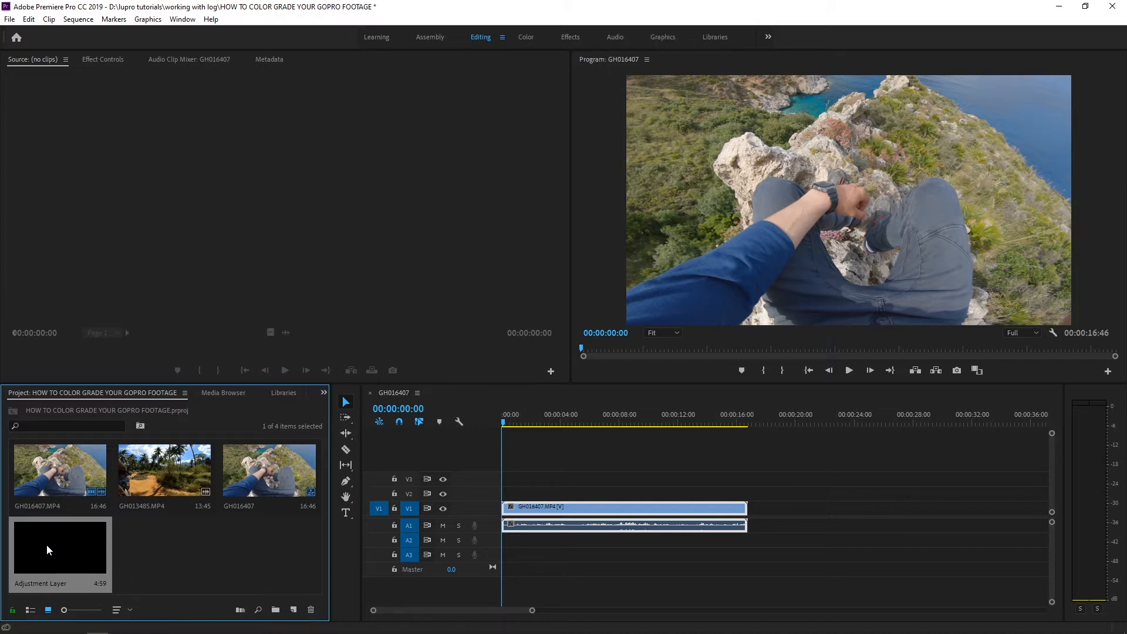
pyautogui.moveTo(46, 545); pyautogui.dragTo(747, 500)
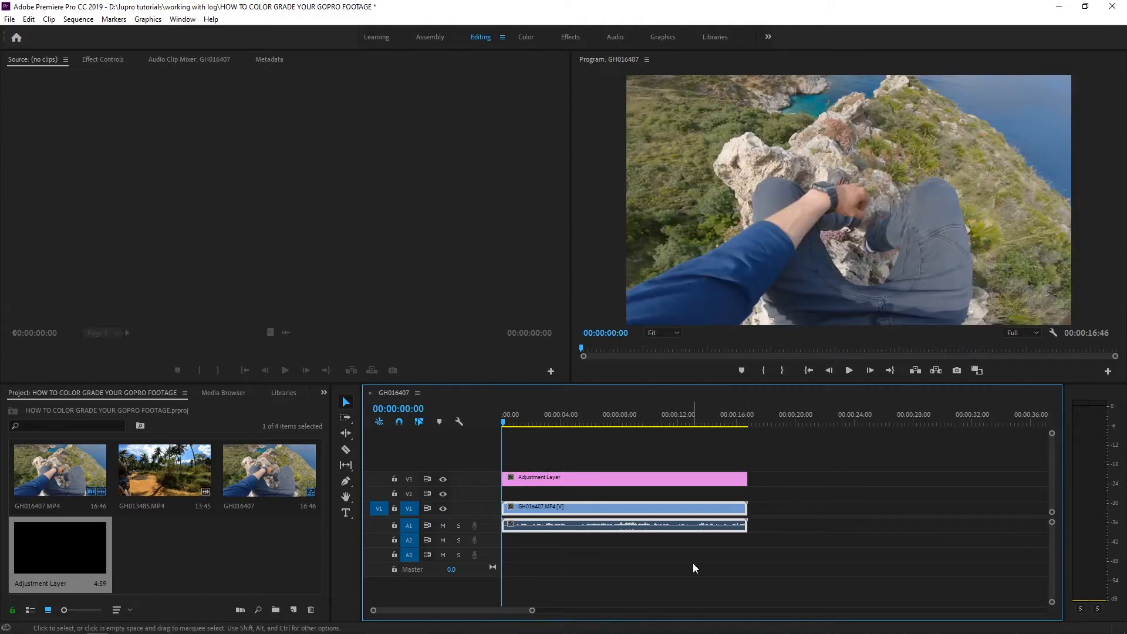
pyautogui.click(566, 482)
pyautogui.click(605, 584)
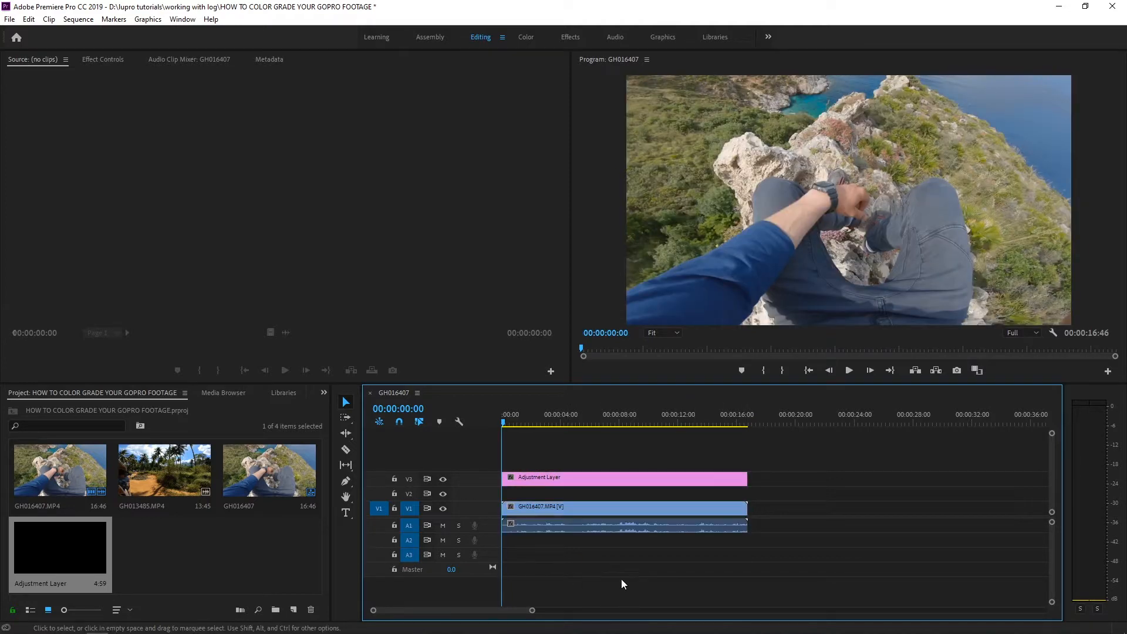
pyautogui.click(530, 480)
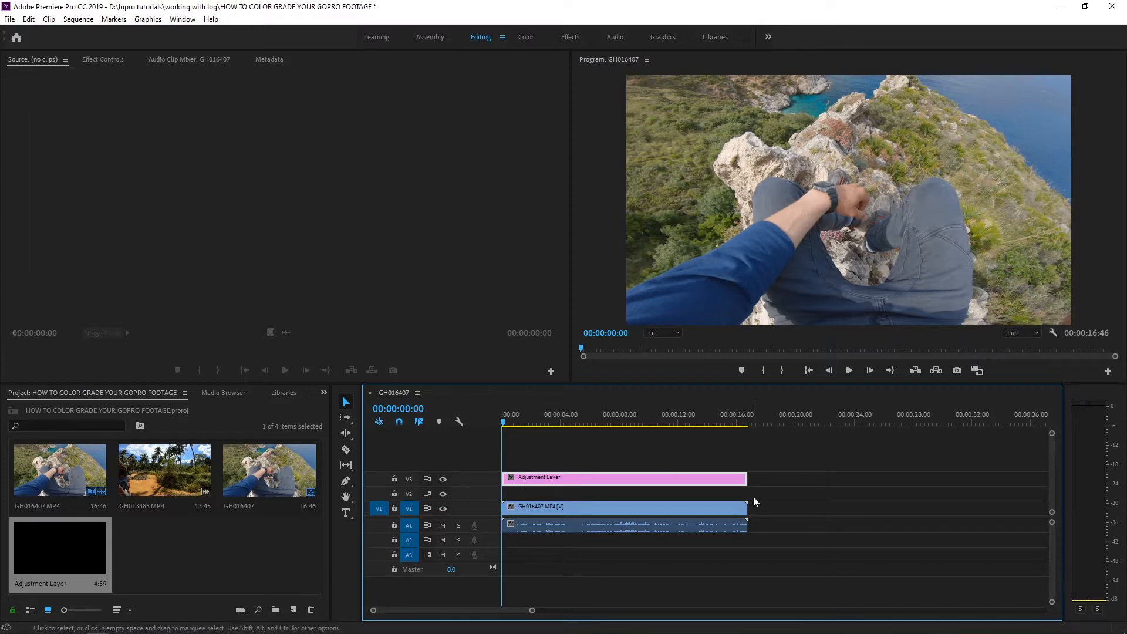
pyautogui.click(693, 572)
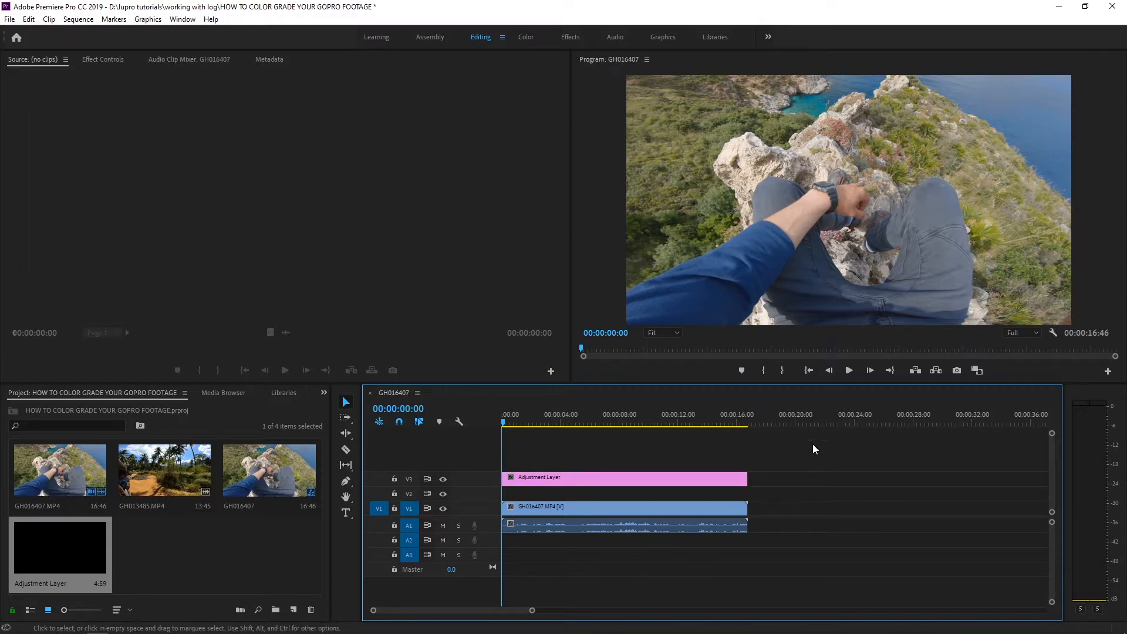
pyautogui.moveTo(594, 555); pyautogui.dragTo(663, 471)
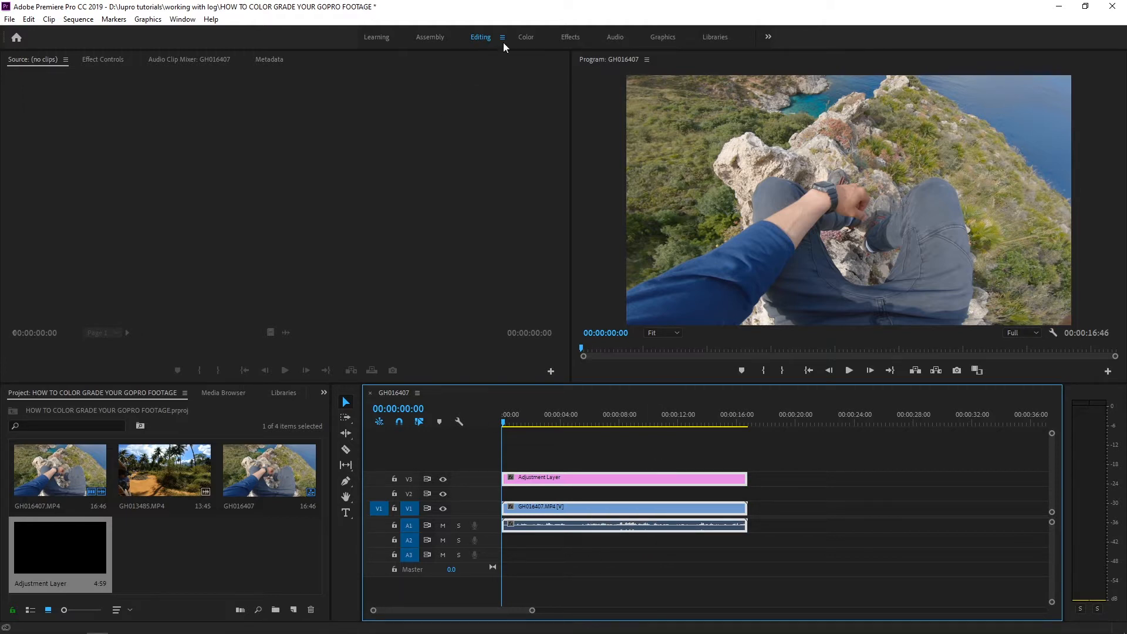
# Switch to the Color workspace with the Lumetri Scopes shown, and deselect all clips in the sequence.
pyautogui.click(525, 37)
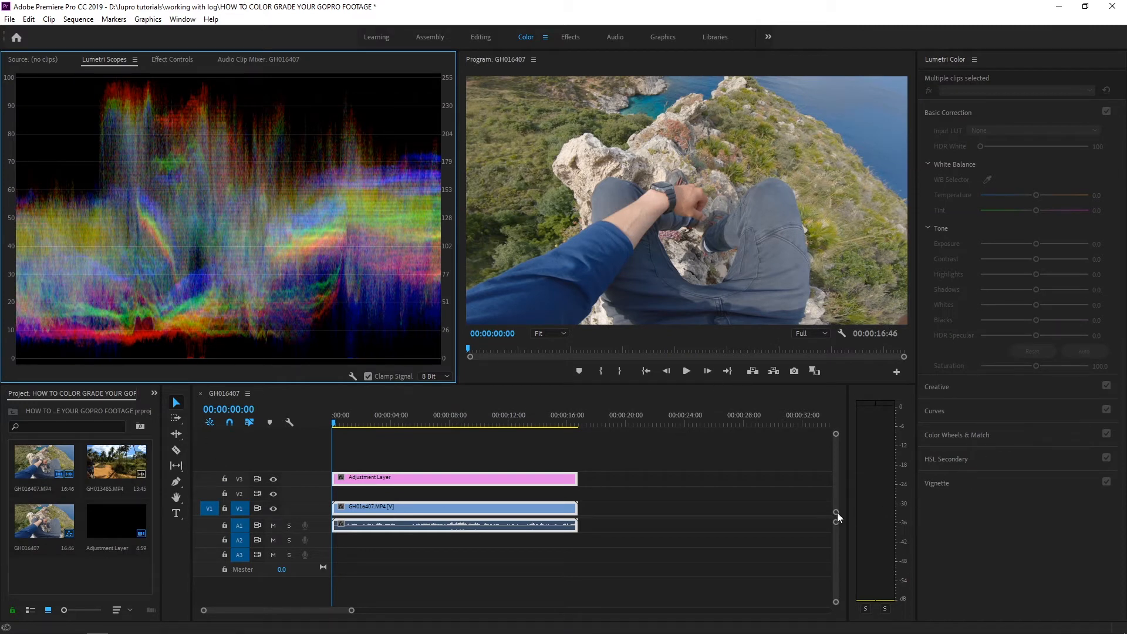
pyautogui.click(20, 58)
pyautogui.click(113, 58)
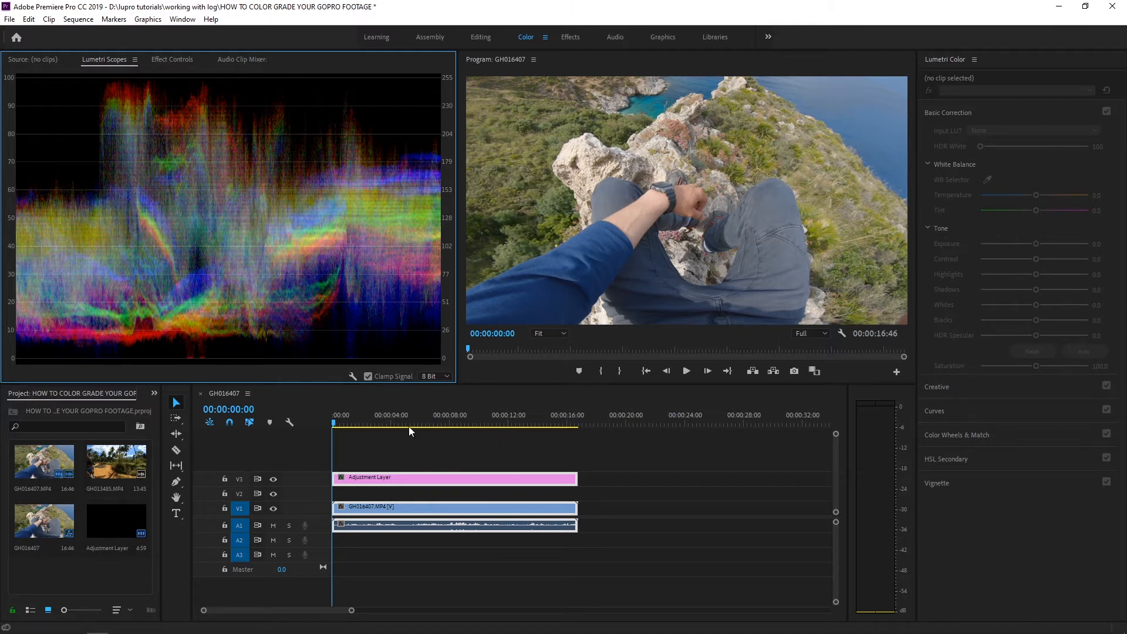
pyautogui.moveTo(336, 424); pyautogui.dragTo(333, 467)
pyautogui.click(344, 513)
pyautogui.click(422, 570)
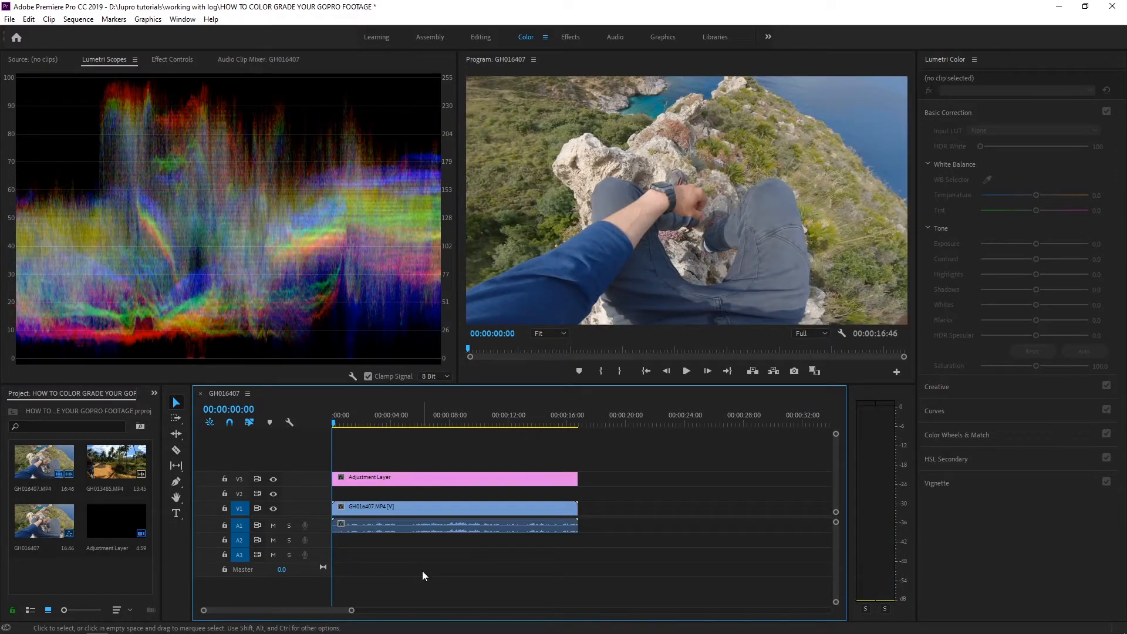
# Apply 1_Teal & Orange.cube from the LP_Teal & Orange LUT Pack folder as the adjustment layer's creative look.
pyautogui.click(445, 476)
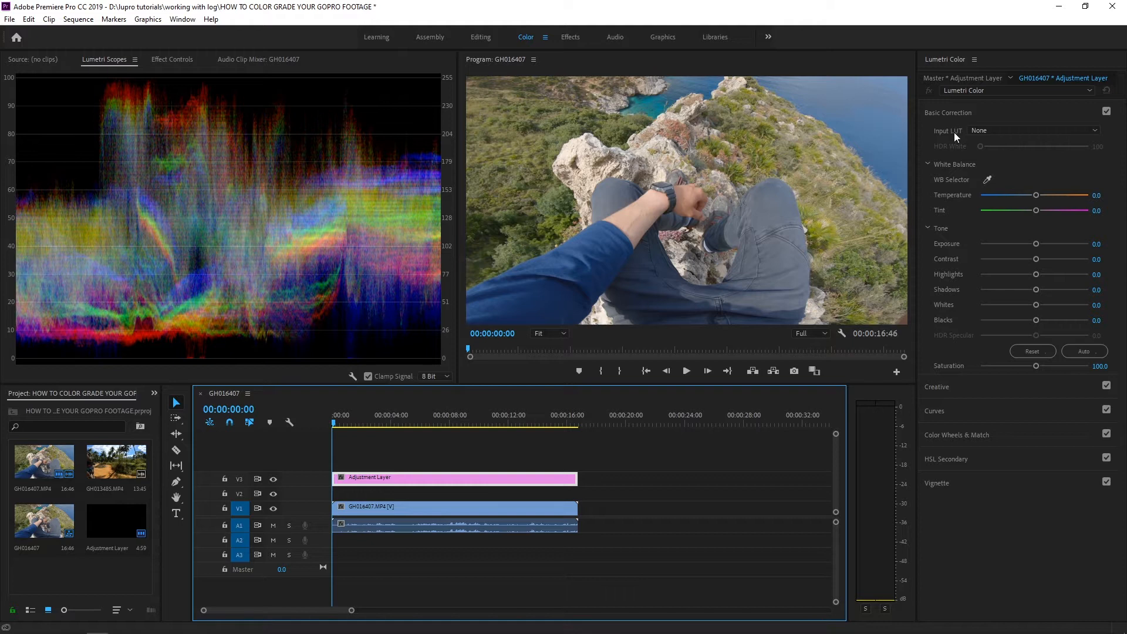
pyautogui.click(938, 388)
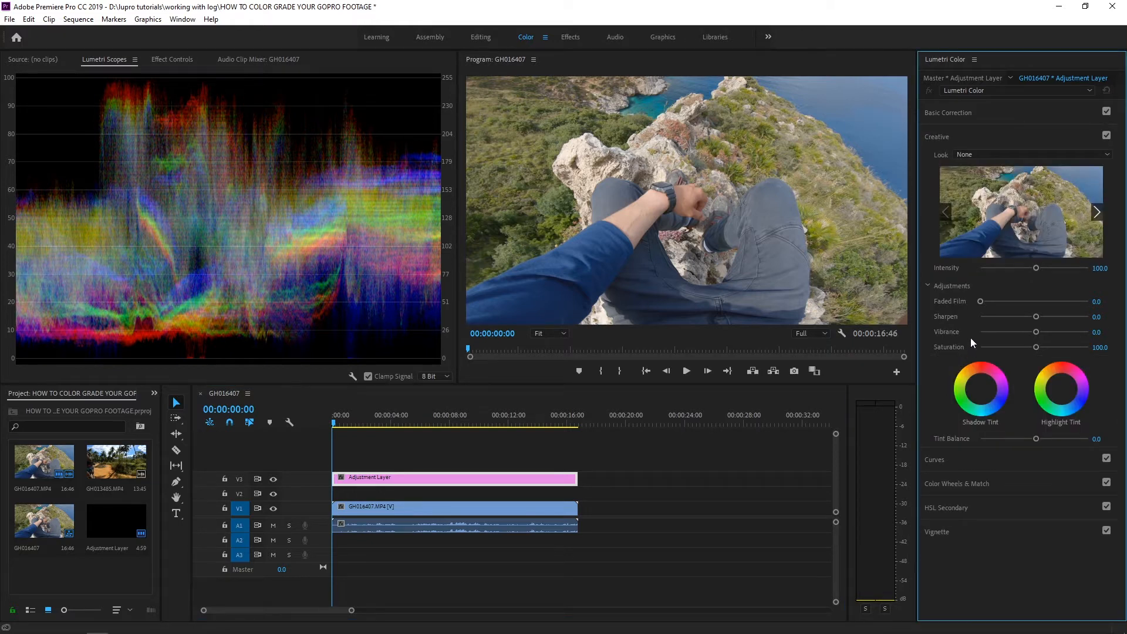
pyautogui.click(955, 110)
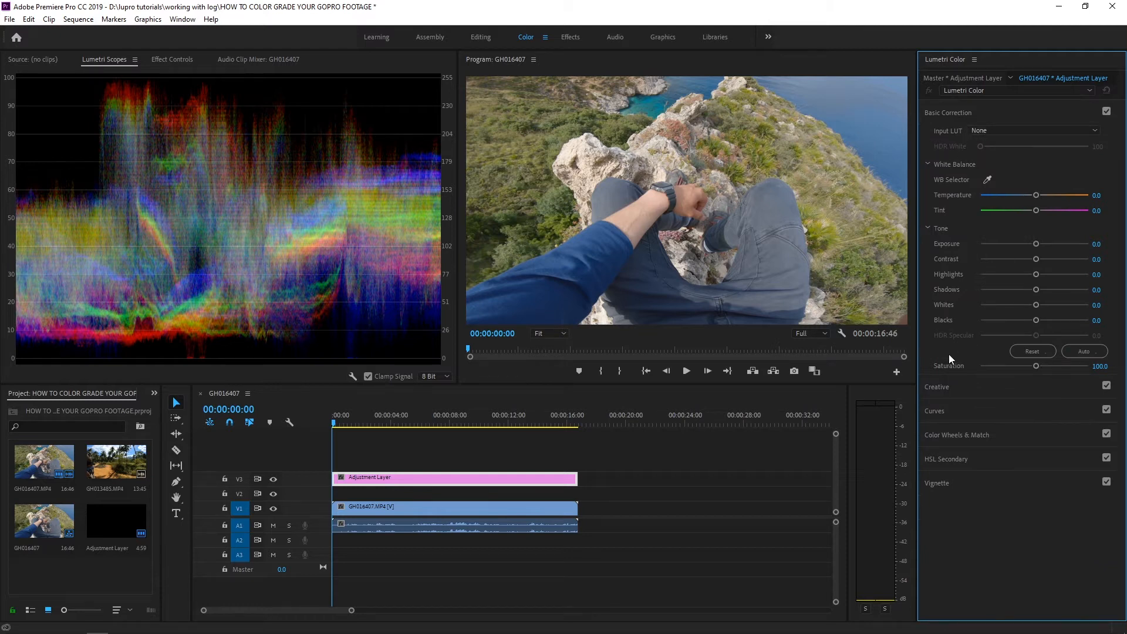
pyautogui.click(949, 388)
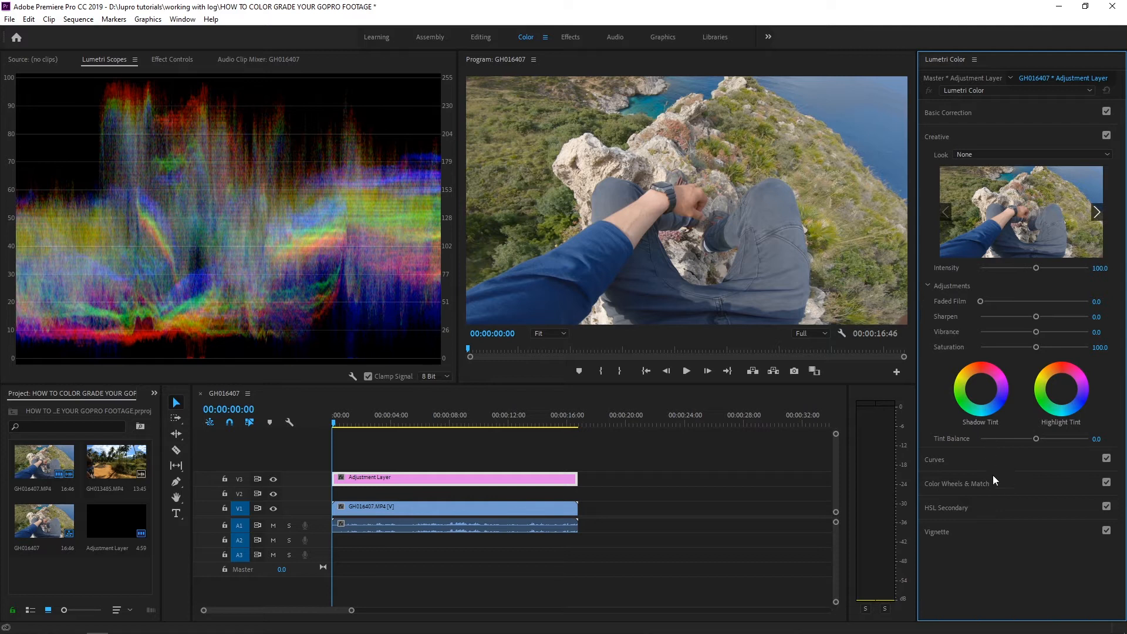
pyautogui.click(986, 154)
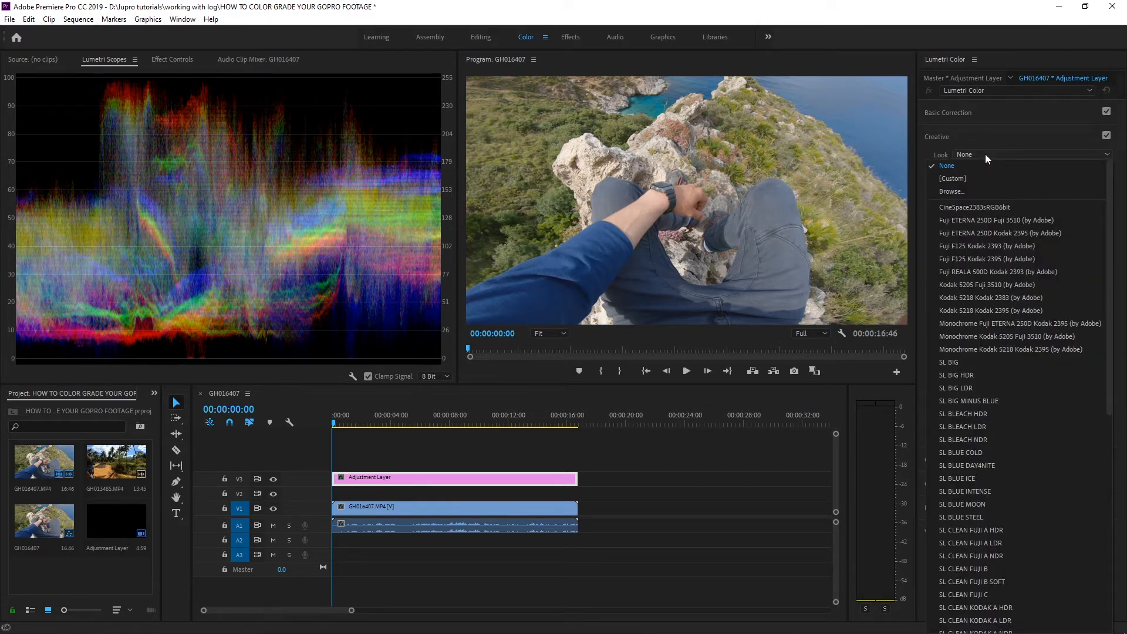
pyautogui.click(957, 192)
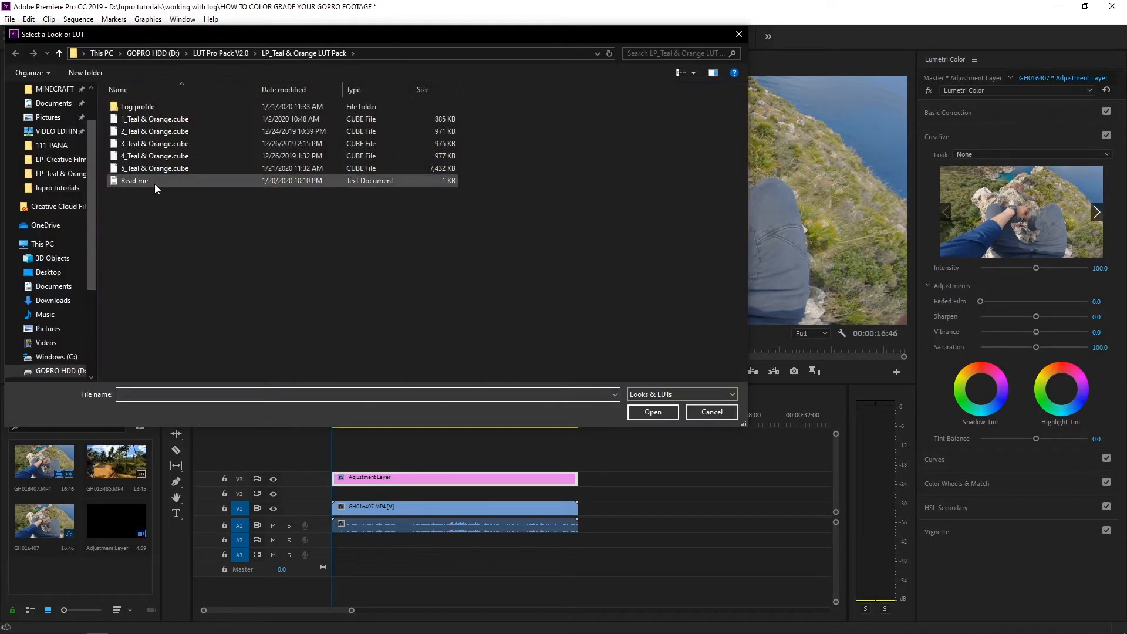
pyautogui.click(216, 51)
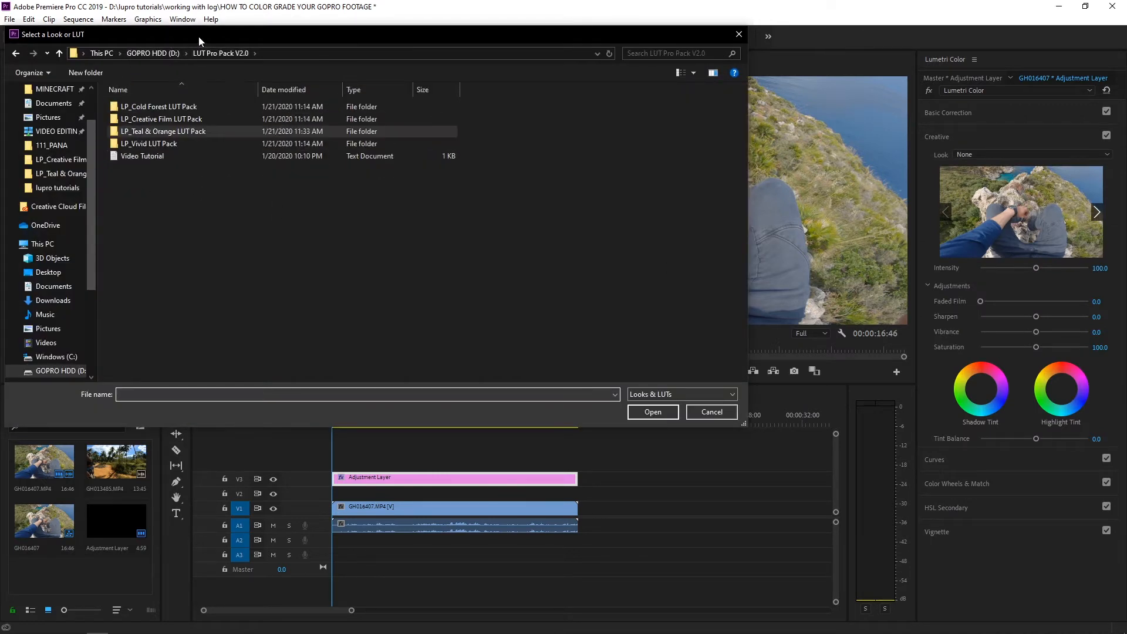
pyautogui.doubleClick(161, 131)
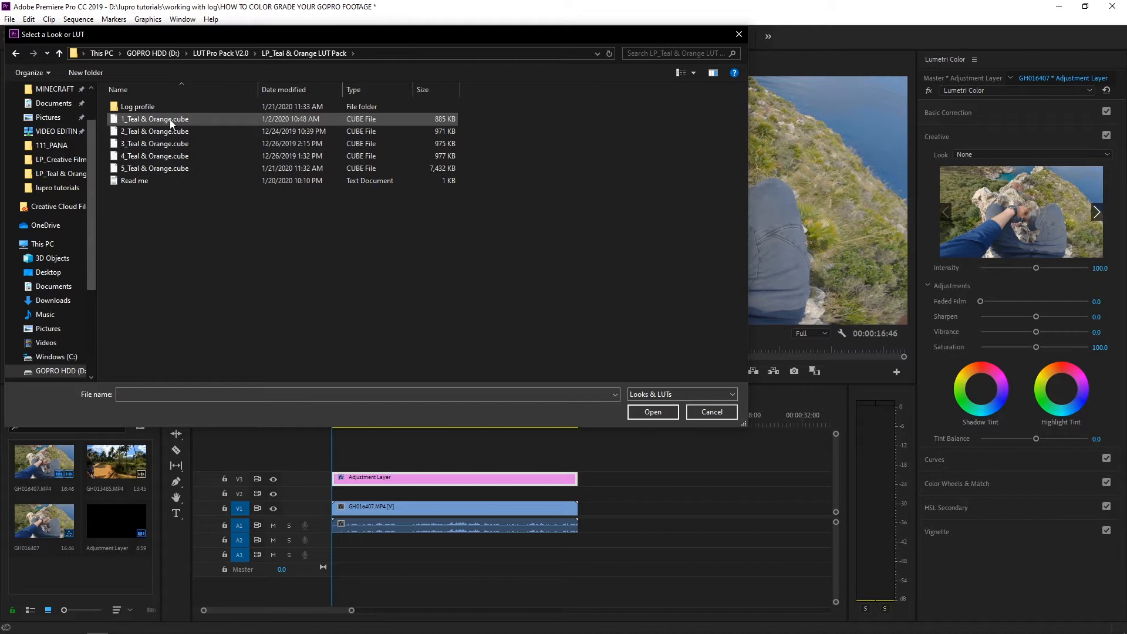
pyautogui.click(160, 122)
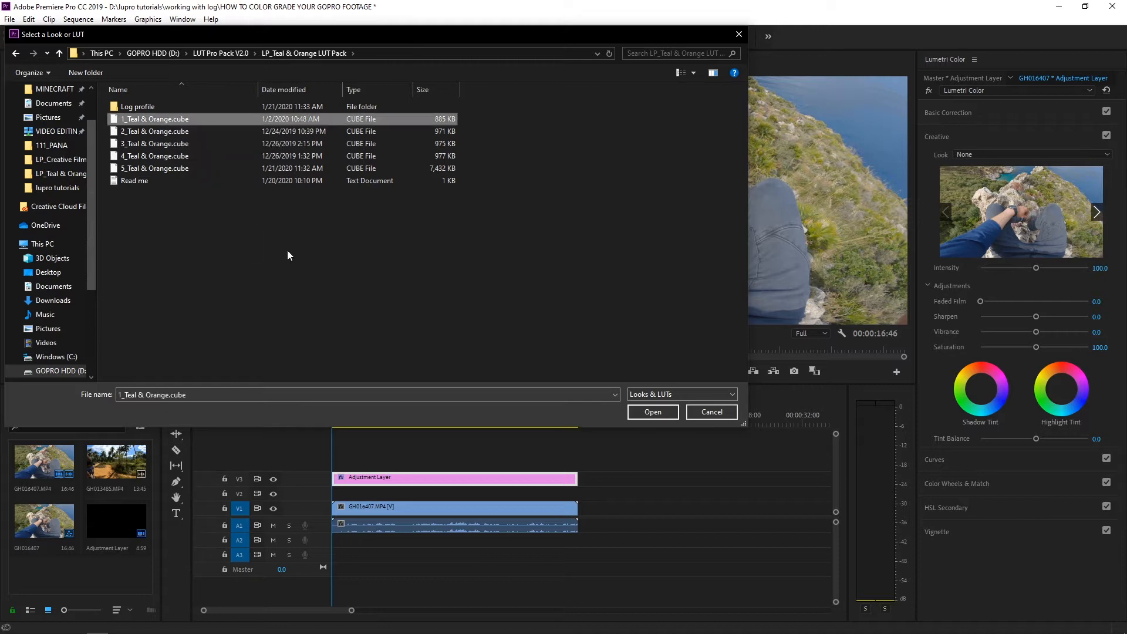
pyautogui.click(652, 412)
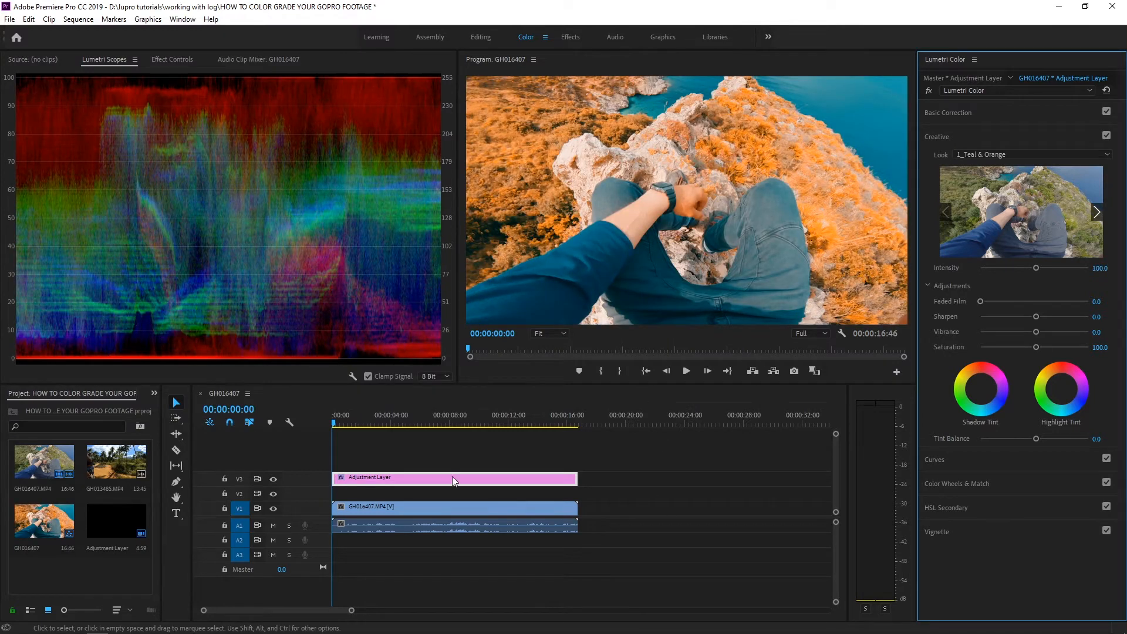
# Set the creative look's intensity to 70.3 while viewing 00:00:06:18, and check the grade at 00:00:11:11.
pyautogui.moveTo(332, 419); pyautogui.dragTo(425, 476)
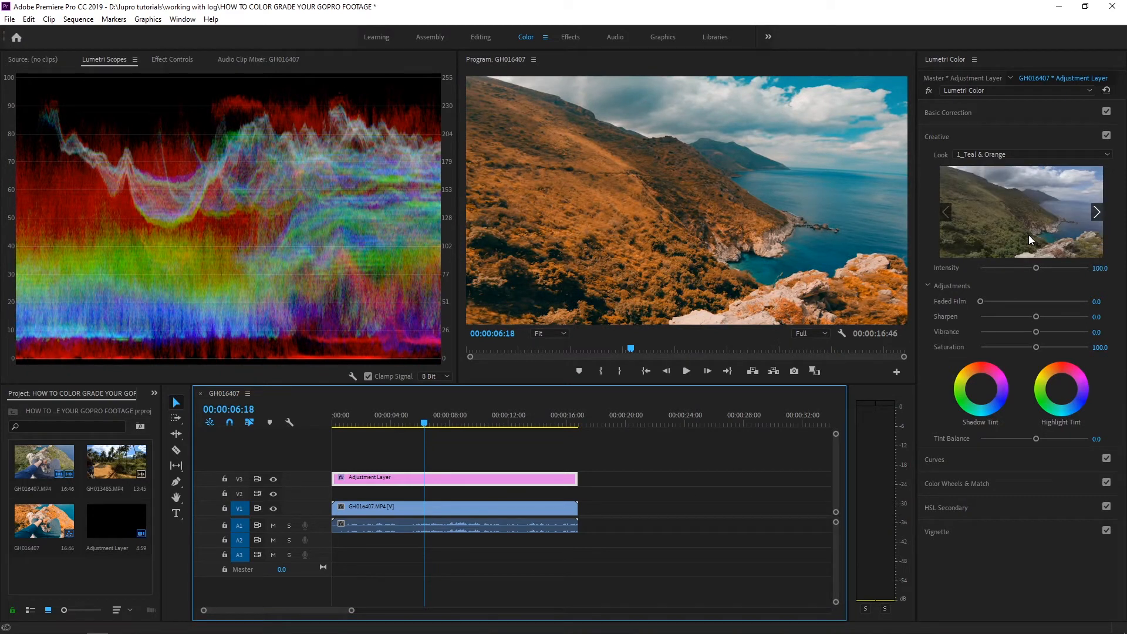
pyautogui.moveTo(1037, 268)
pyautogui.mouseDown()
pyautogui.moveTo(963, 283)
pyautogui.moveTo(1096, 281)
pyautogui.moveTo(947, 276)
pyautogui.moveTo(1019, 276)
pyautogui.mouseUp()
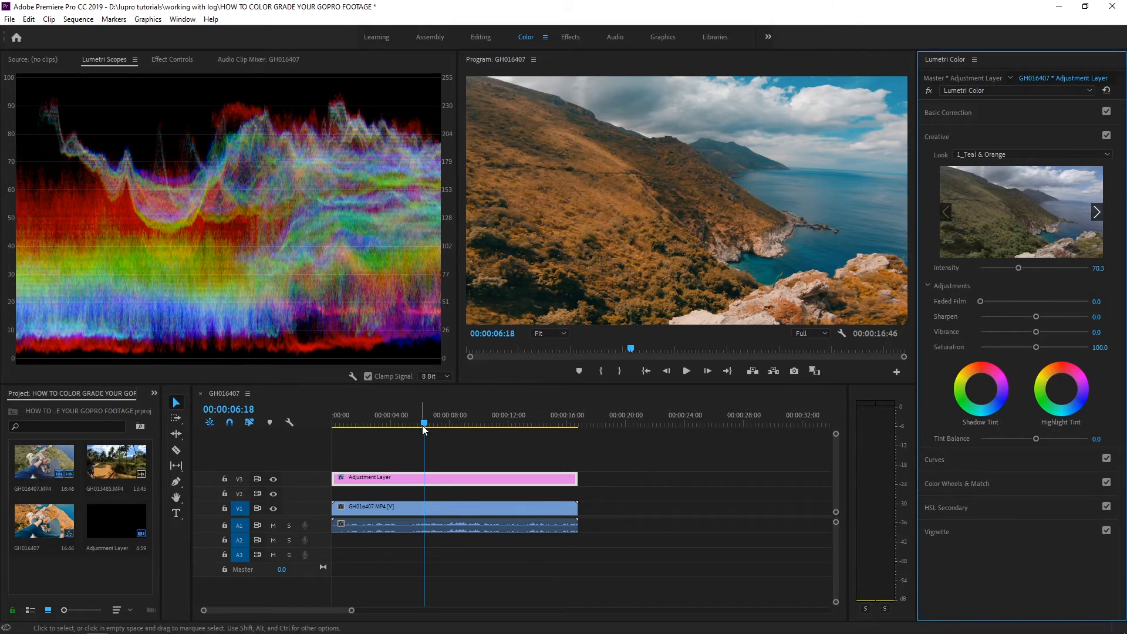
pyautogui.moveTo(423, 424); pyautogui.dragTo(502, 428)
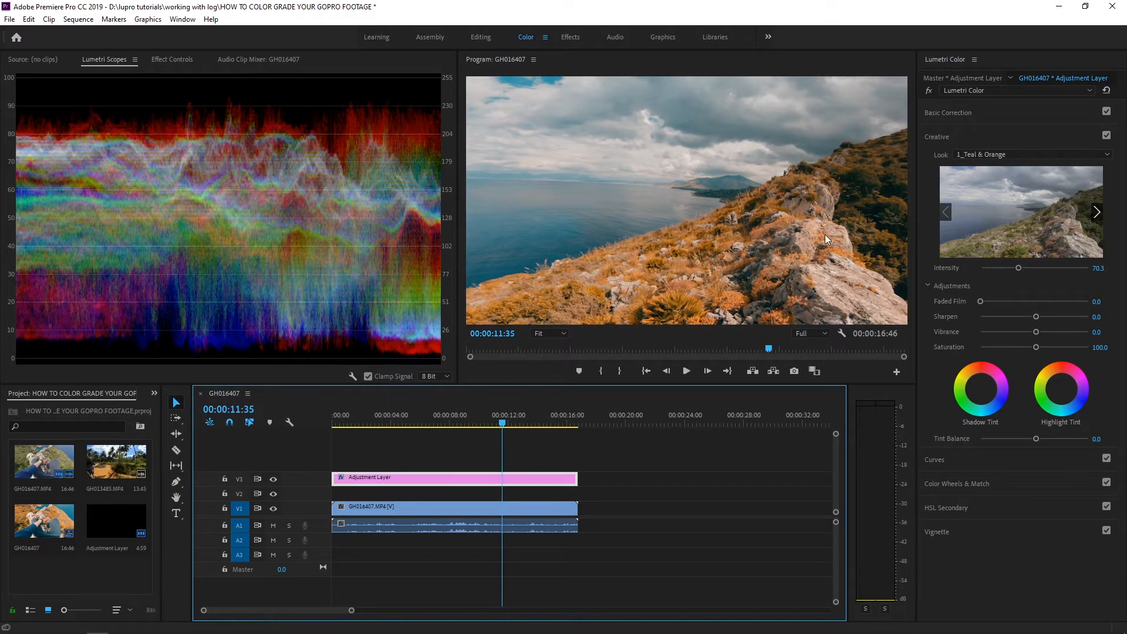
pyautogui.moveTo(495, 412); pyautogui.dragTo(497, 447)
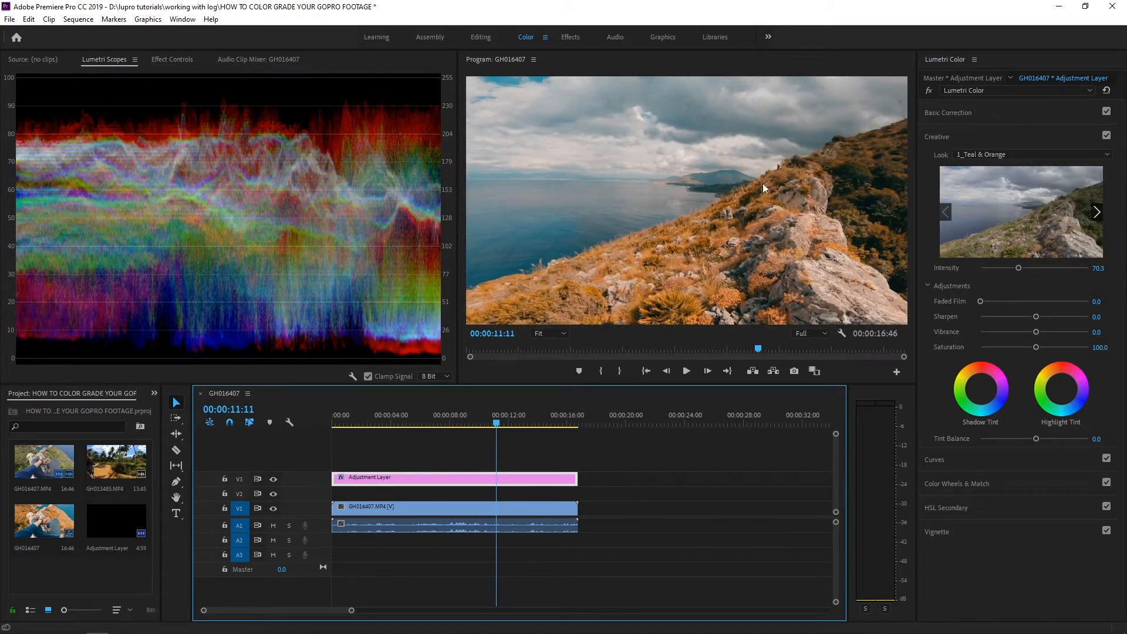
# Set the adjustment layer's white balance temperature to -21.1 in the basic correction.
pyautogui.click(954, 114)
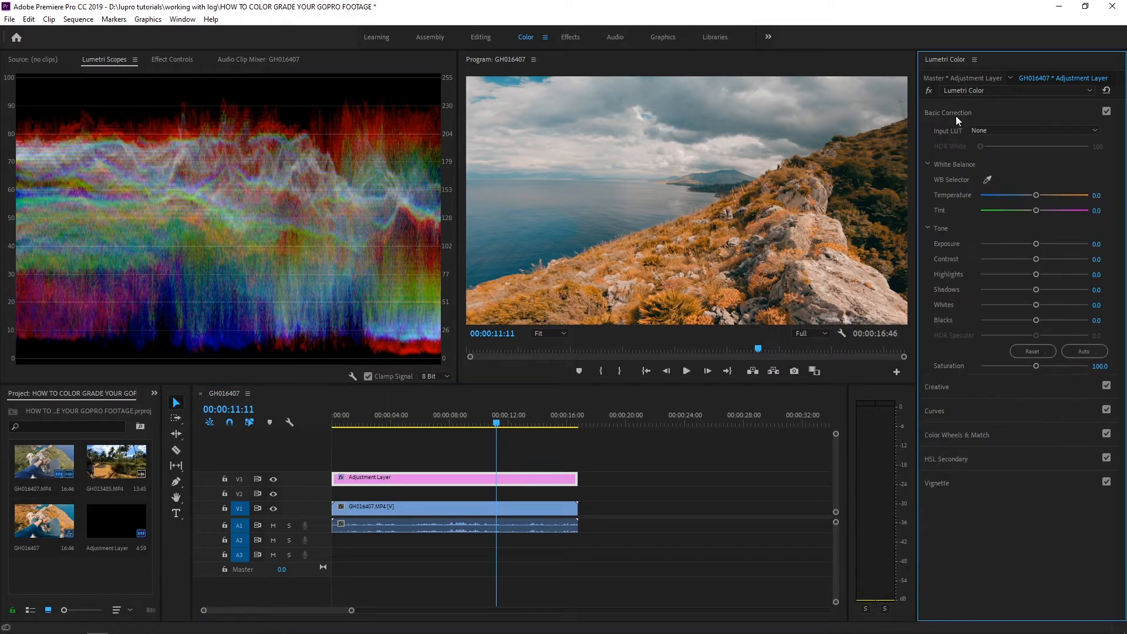
pyautogui.click(372, 477)
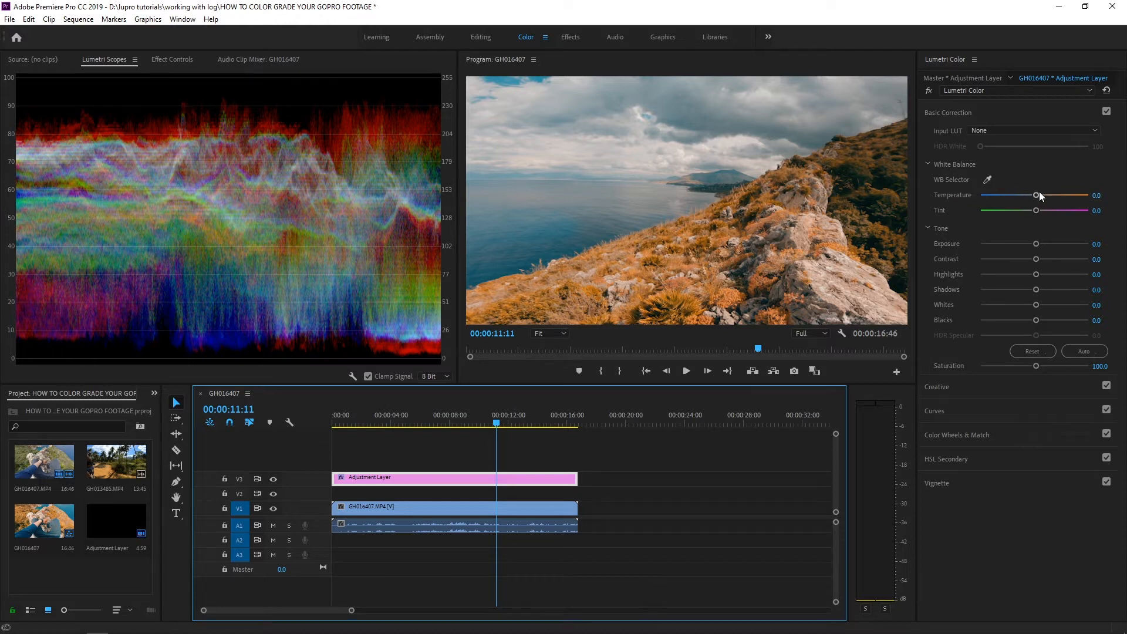
pyautogui.moveTo(1036, 192); pyautogui.dragTo(1022, 198)
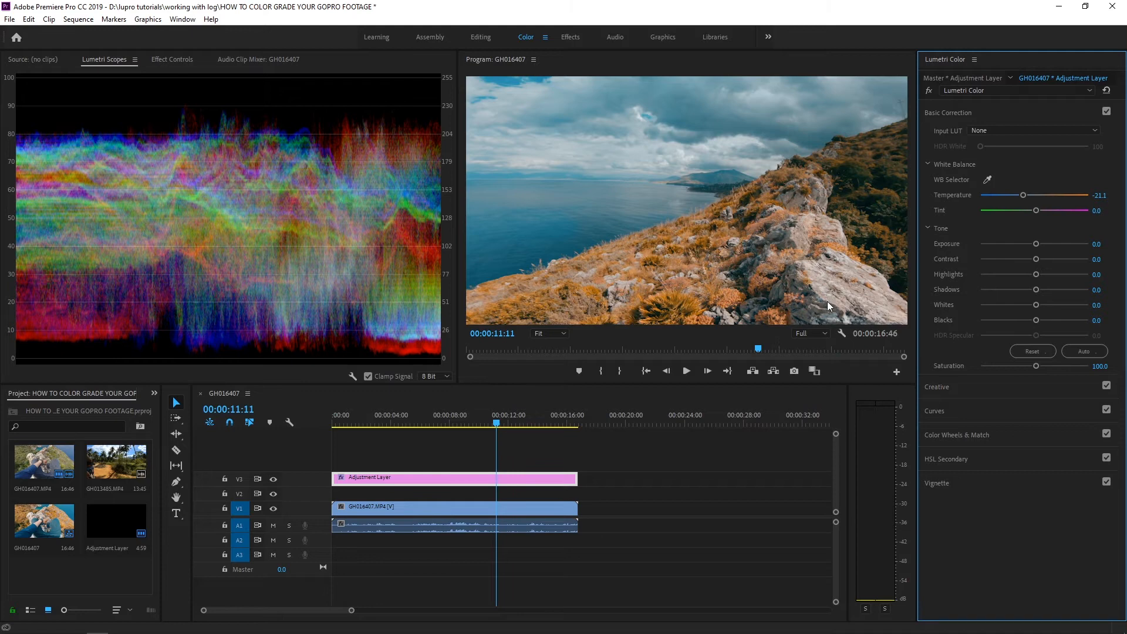
# Play the graded clip from 00:00:00:43 with the program preview maximized.
pyautogui.moveTo(493, 426); pyautogui.dragTo(343, 452)
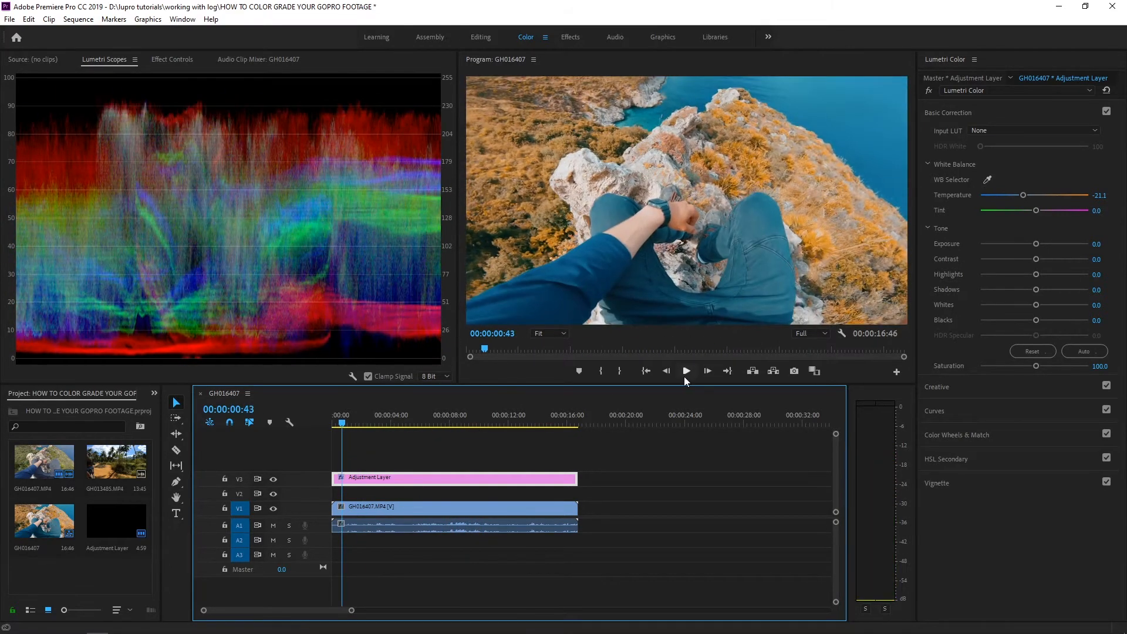
pyautogui.click(685, 373)
pyautogui.press('`')
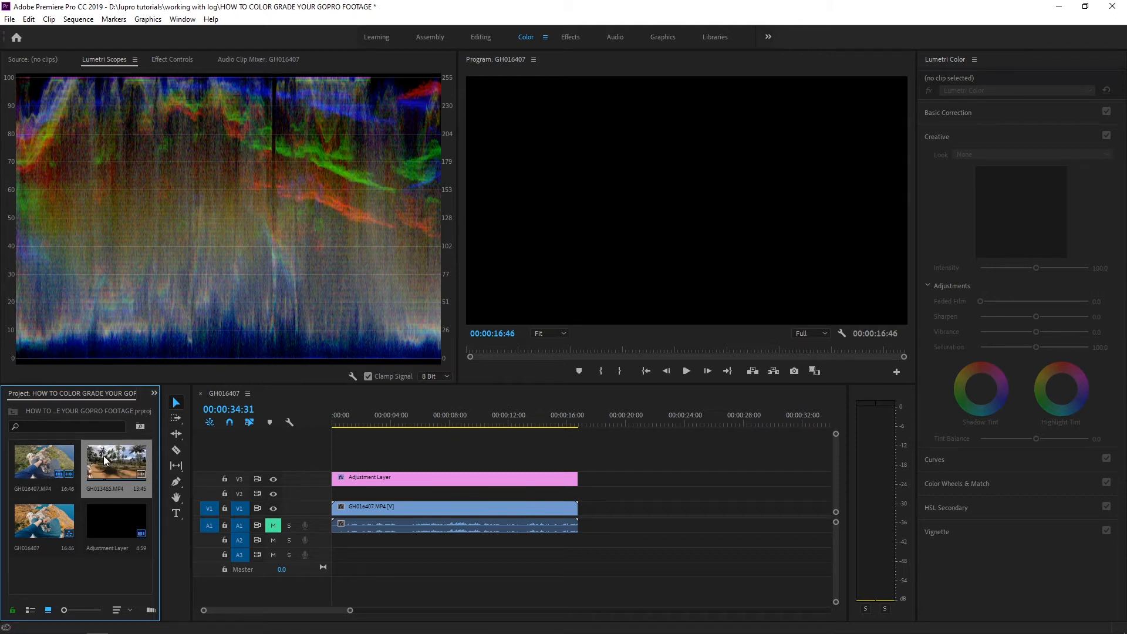
# Add GH013485.MP4 to V1 after the first clip with a gap, and cover it with an adjustment layer on V3.
pyautogui.moveTo(103, 455); pyautogui.dragTo(618, 517)
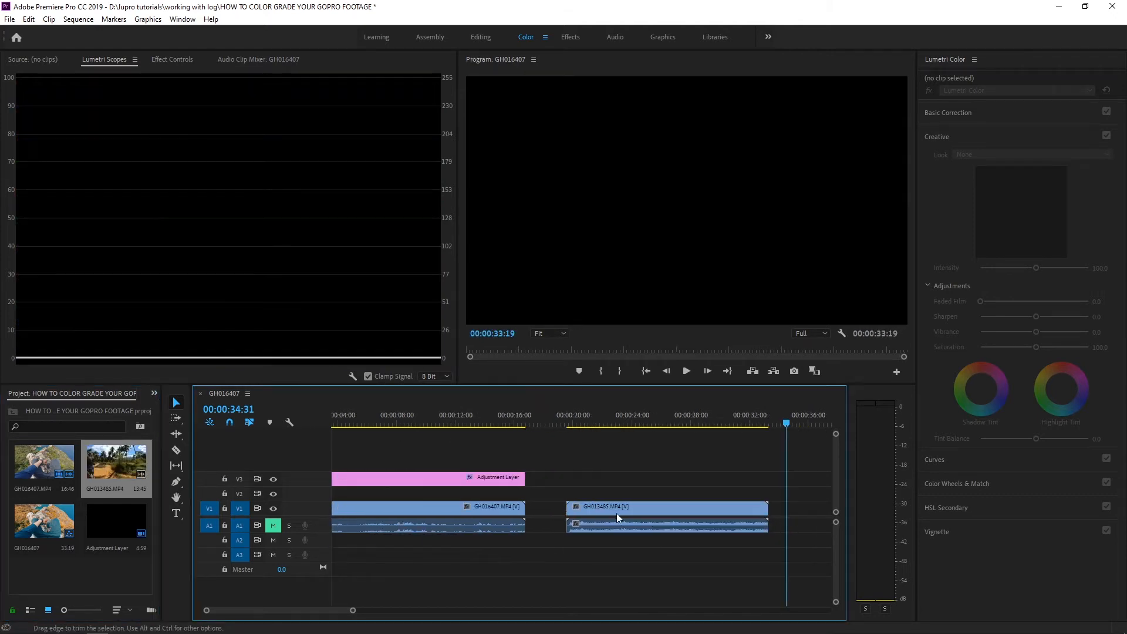
pyautogui.click(91, 512)
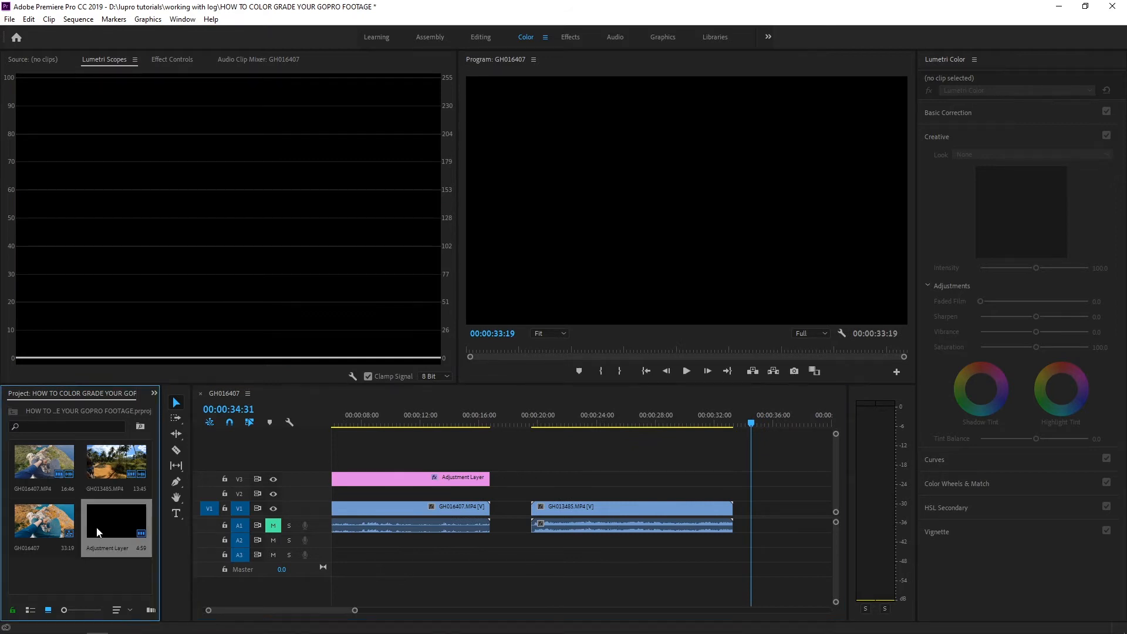
pyautogui.moveTo(98, 532); pyautogui.dragTo(732, 478)
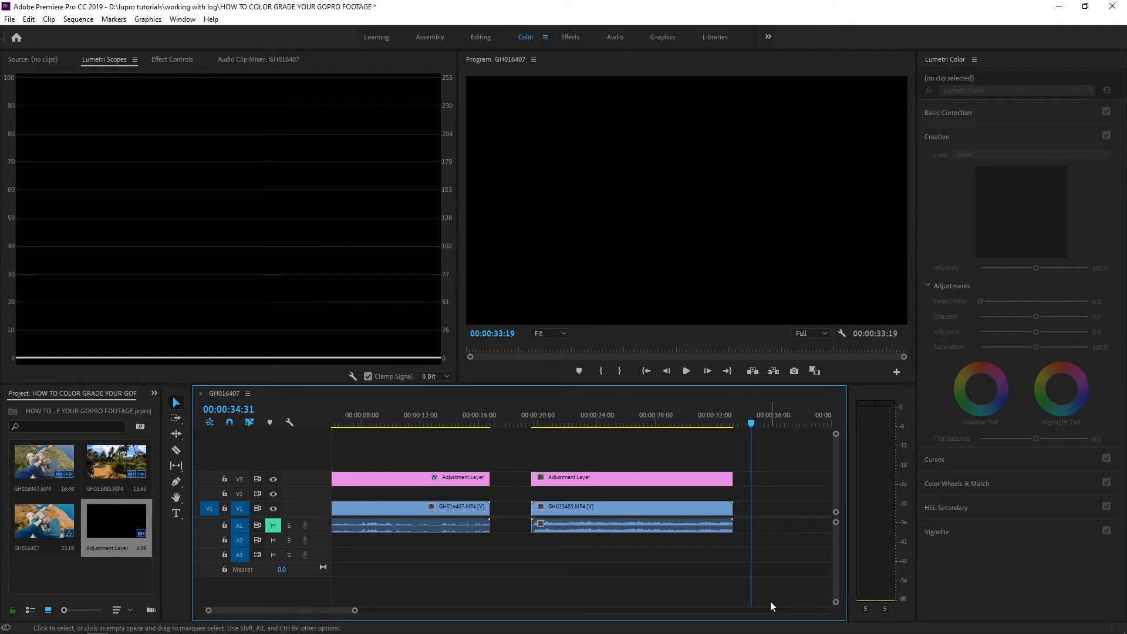
pyautogui.click(754, 418)
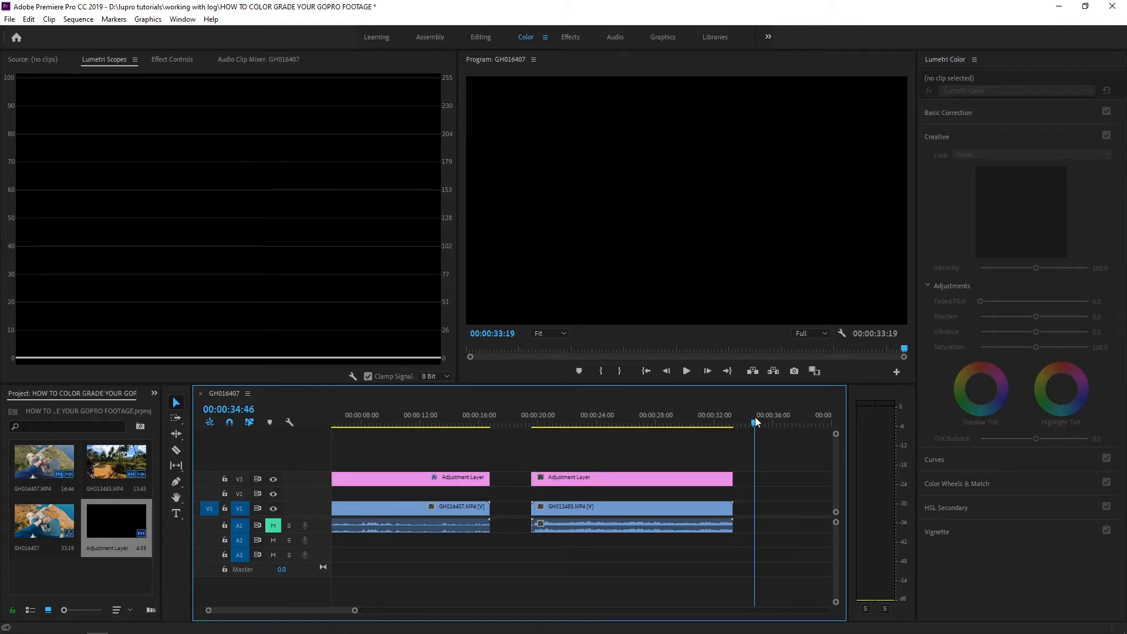
# Apply the 1_Teal & Orange.cube LUT as the creative look on the adjustment layer over GH013485.MP4, viewing the frame at 00:00:27:47.
pyautogui.moveTo(755, 421); pyautogui.dragTo(652, 477)
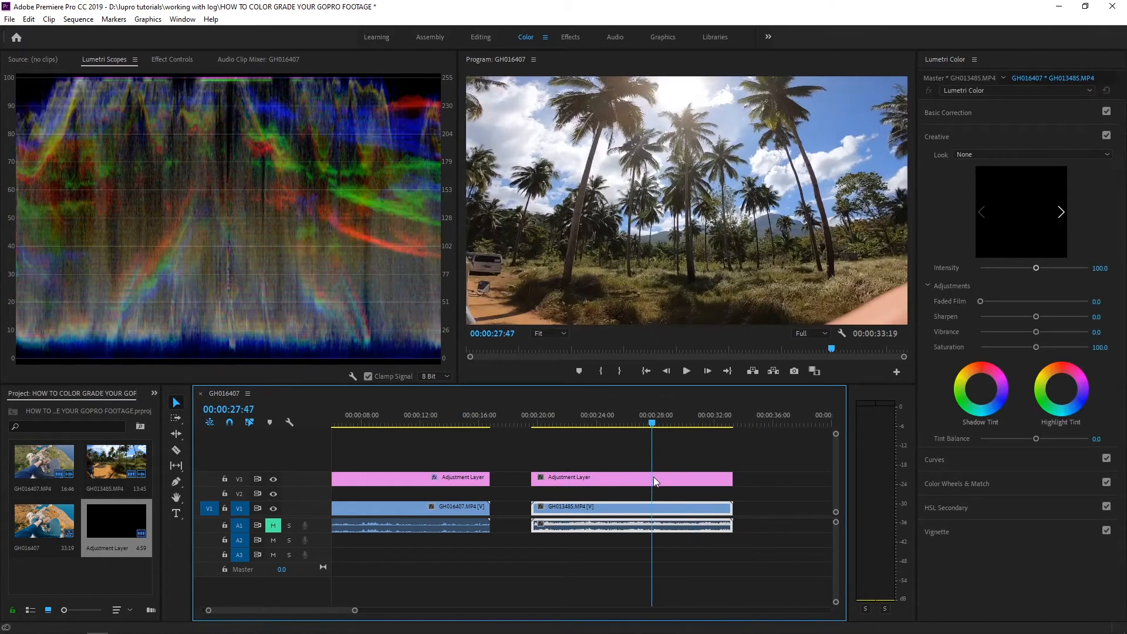
pyautogui.click(687, 483)
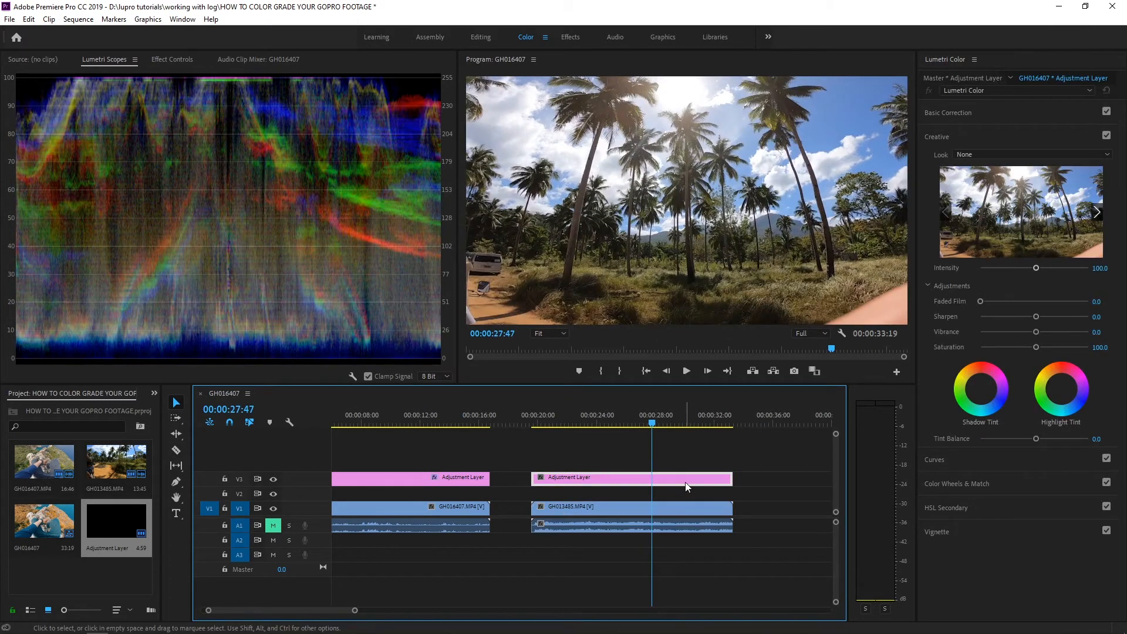
pyautogui.click(983, 153)
pyautogui.click(952, 191)
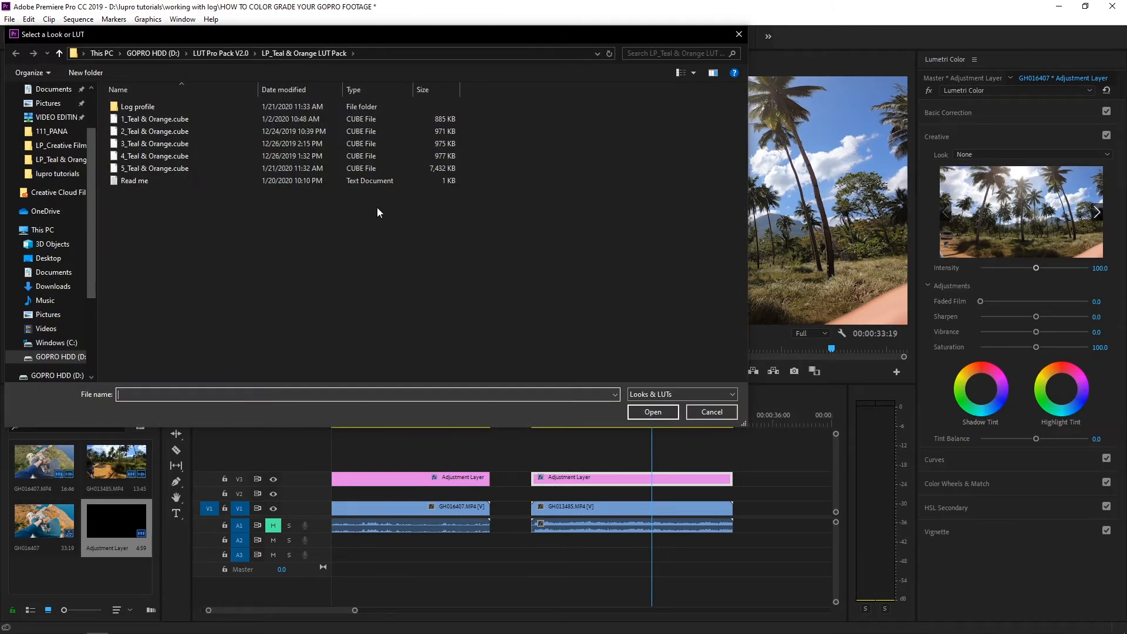
pyautogui.click(160, 120)
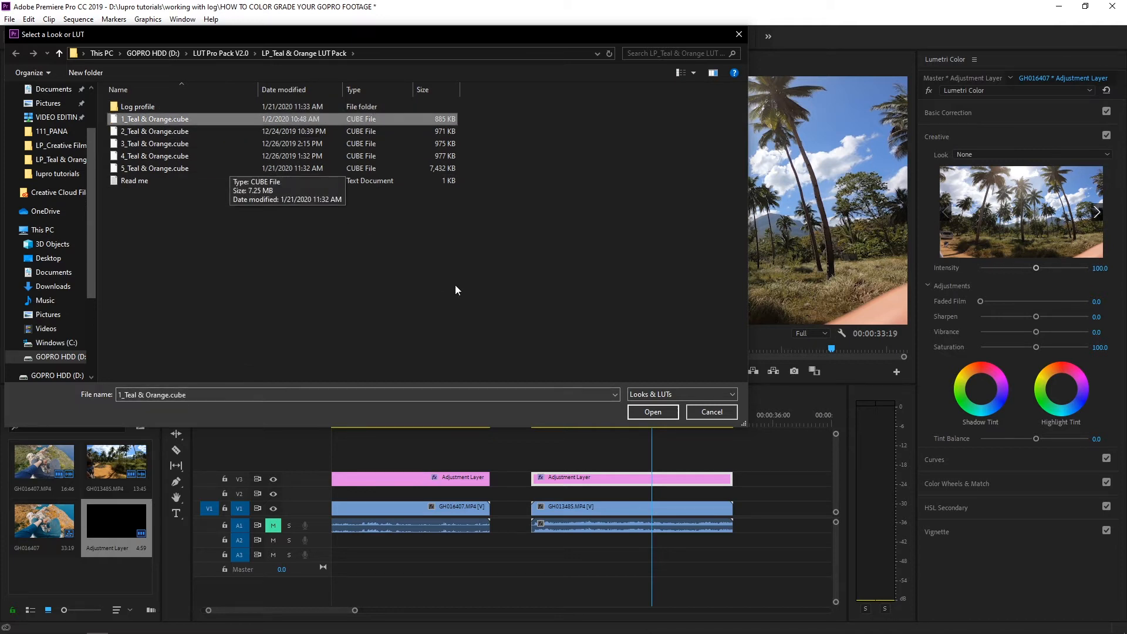
pyautogui.click(652, 412)
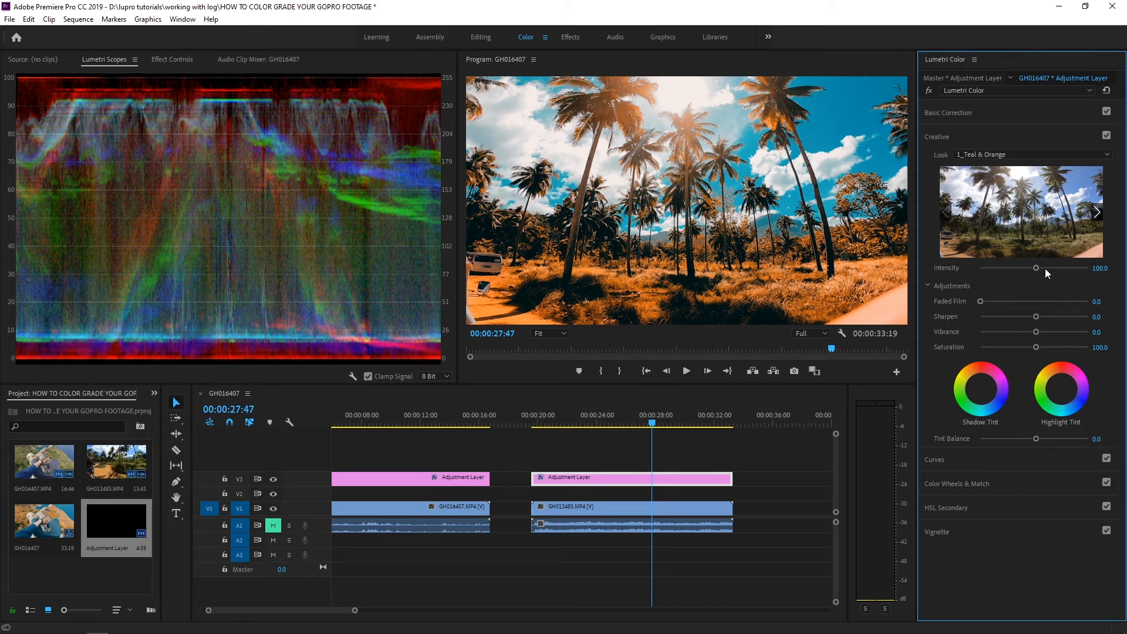
# Set the creative look's intensity to 51.9 on the second adjustment layer, and check the grade at 00:00:28:16.
pyautogui.moveTo(1037, 270); pyautogui.dragTo(977, 286)
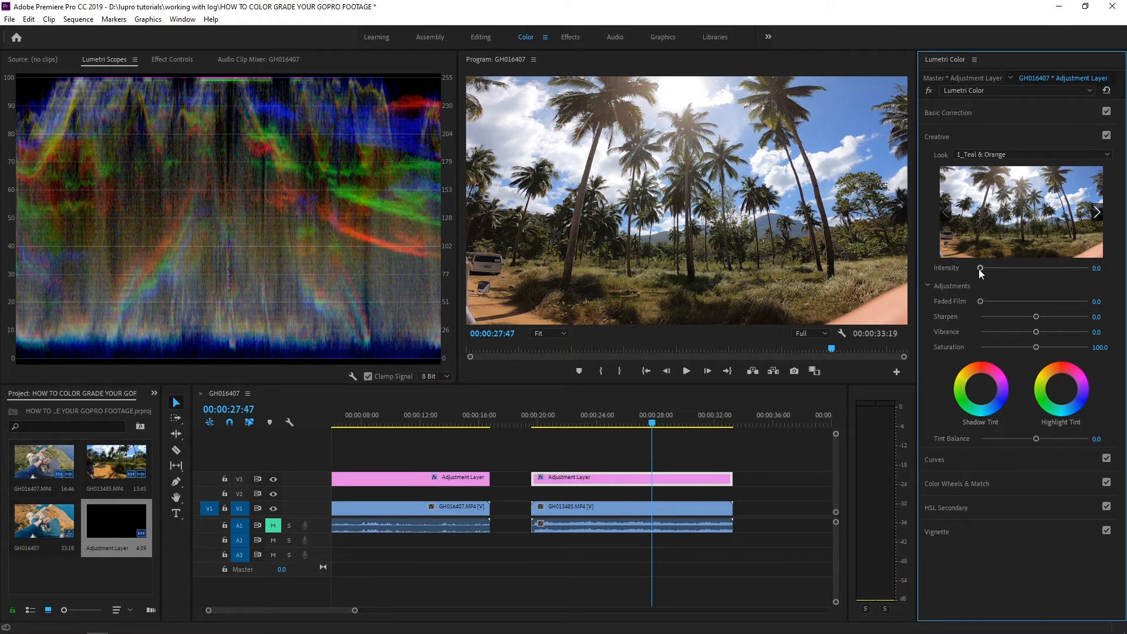
pyautogui.moveTo(980, 269); pyautogui.dragTo(1007, 290)
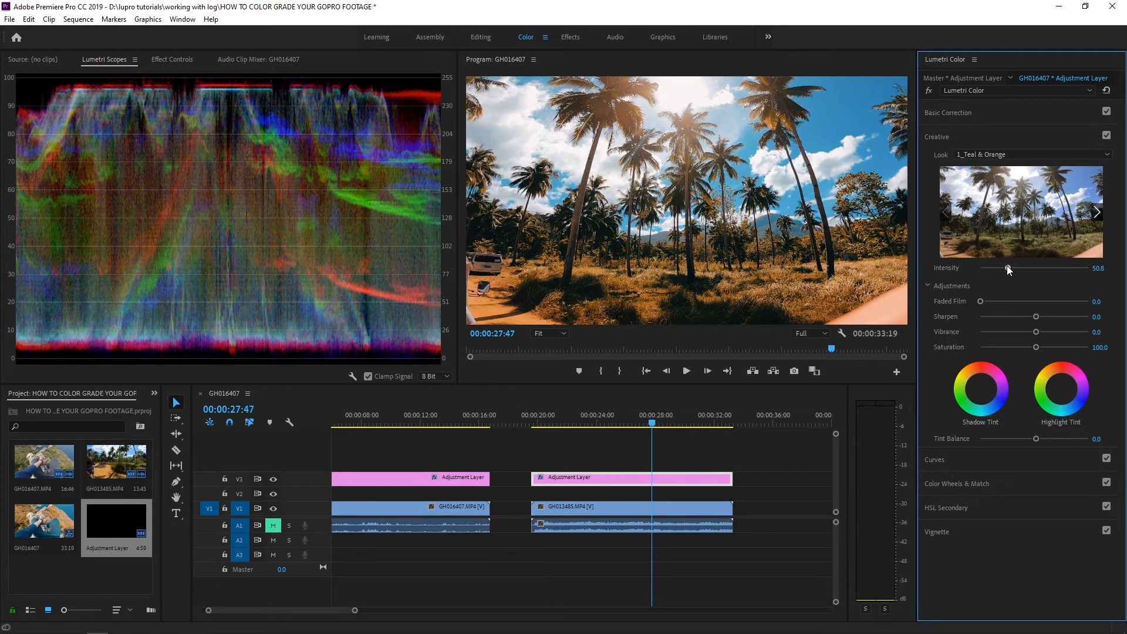
pyautogui.moveTo(1007, 267)
pyautogui.mouseDown()
pyautogui.moveTo(1074, 285)
pyautogui.moveTo(1026, 294)
pyautogui.moveTo(1008, 276)
pyautogui.mouseUp()
pyautogui.moveTo(644, 418); pyautogui.dragTo(658, 430)
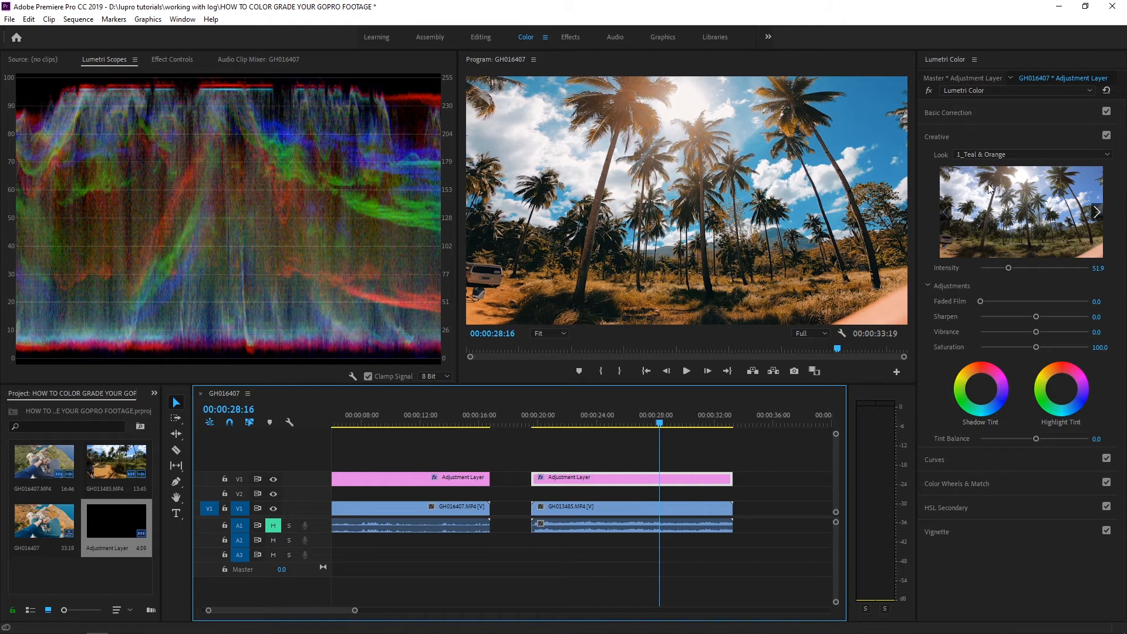
# In the basic correction, set shadows to 53.5, contrast to -40.5, temperature to -16.8 and highlights to -26.5.
pyautogui.click(953, 110)
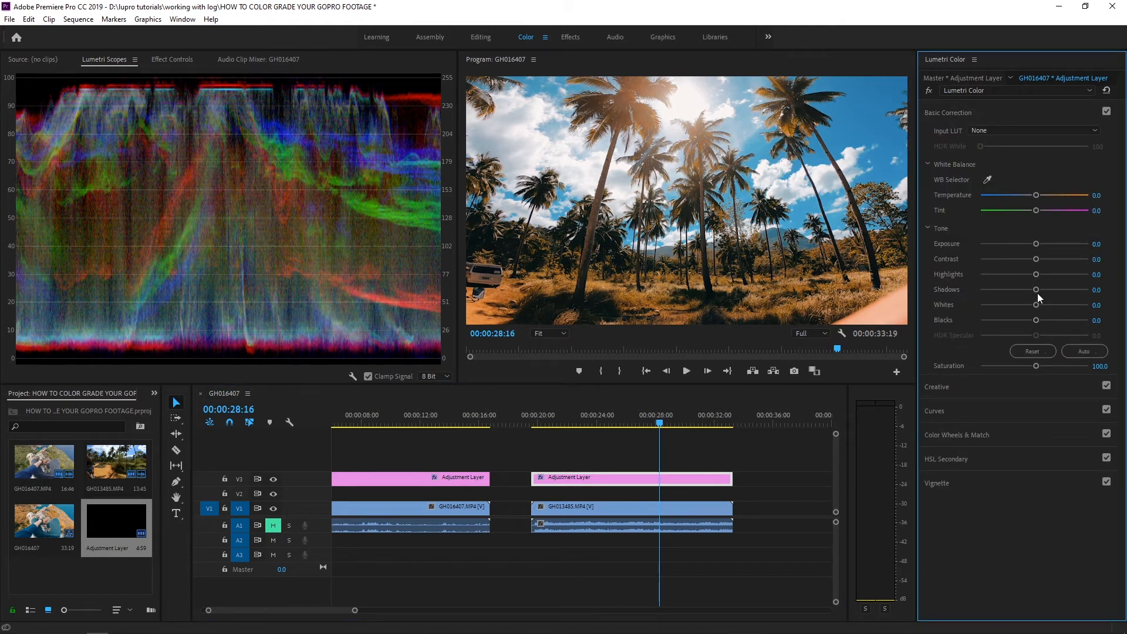
pyautogui.moveTo(1036, 290); pyautogui.dragTo(1062, 306)
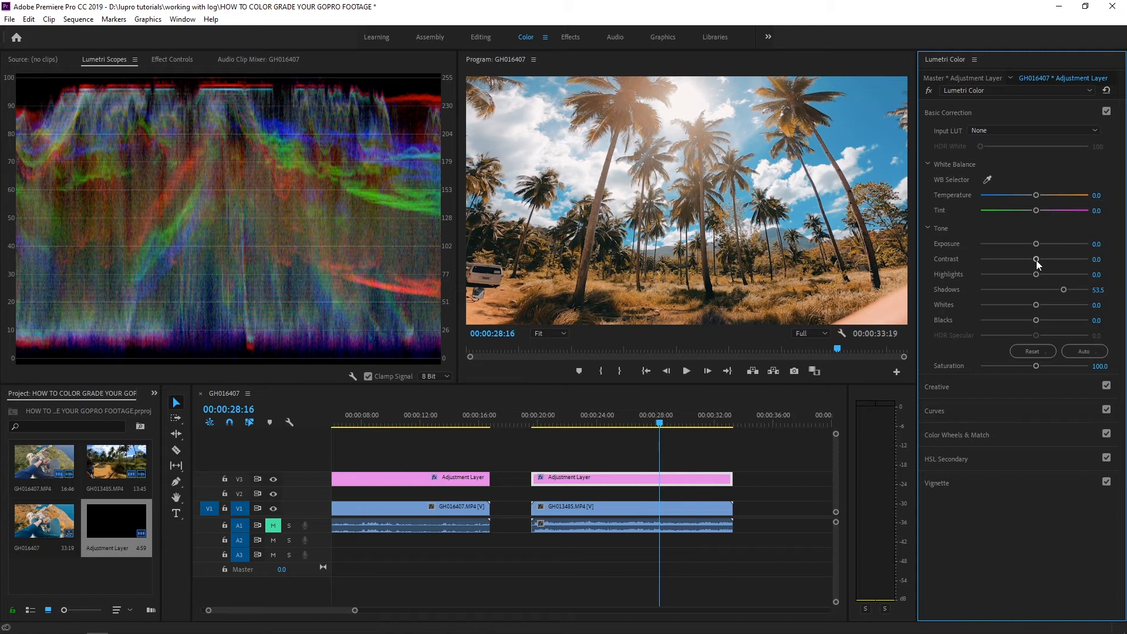
pyautogui.moveTo(1036, 260); pyautogui.dragTo(1011, 266)
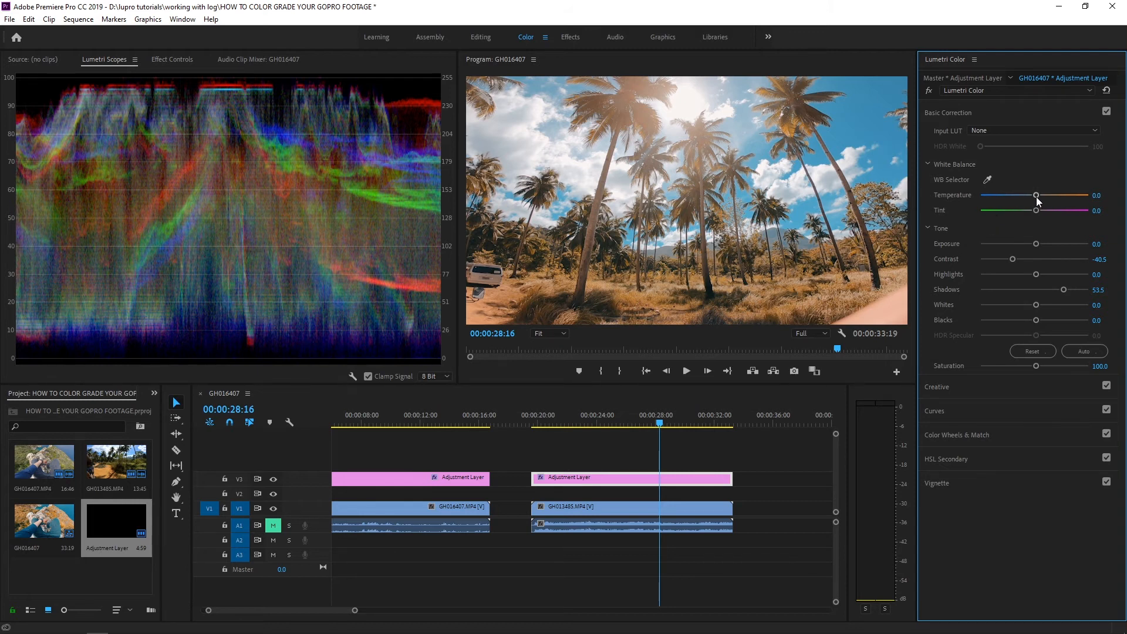
pyautogui.moveTo(1036, 197); pyautogui.dragTo(1025, 205)
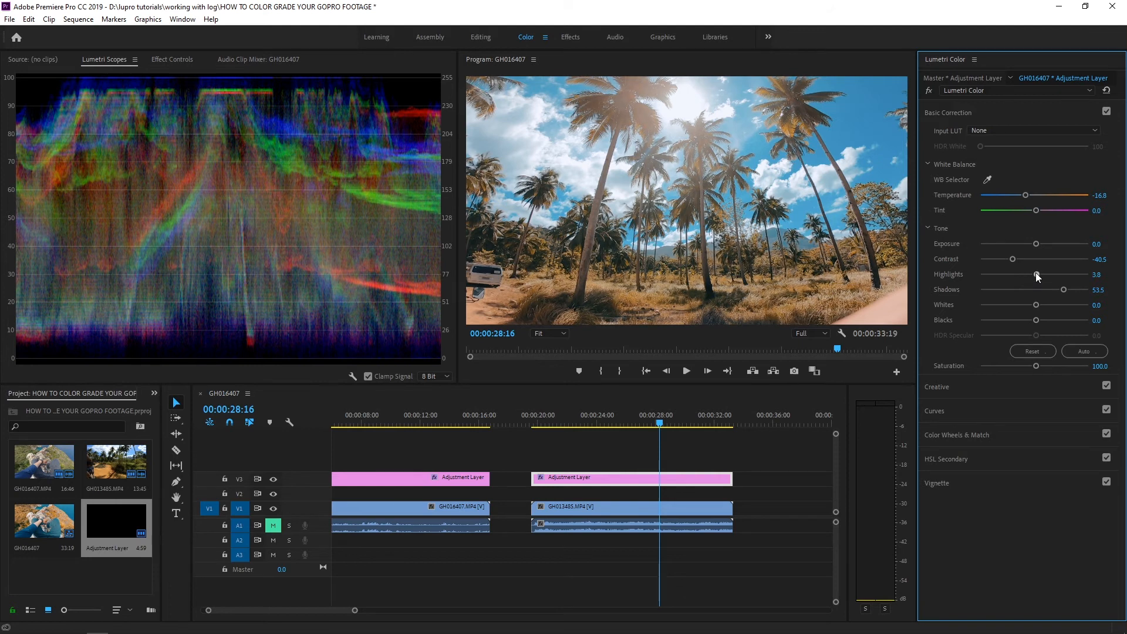
pyautogui.moveTo(1035, 274)
pyautogui.mouseDown()
pyautogui.moveTo(1002, 287)
pyautogui.moveTo(1019, 285)
pyautogui.mouseUp()
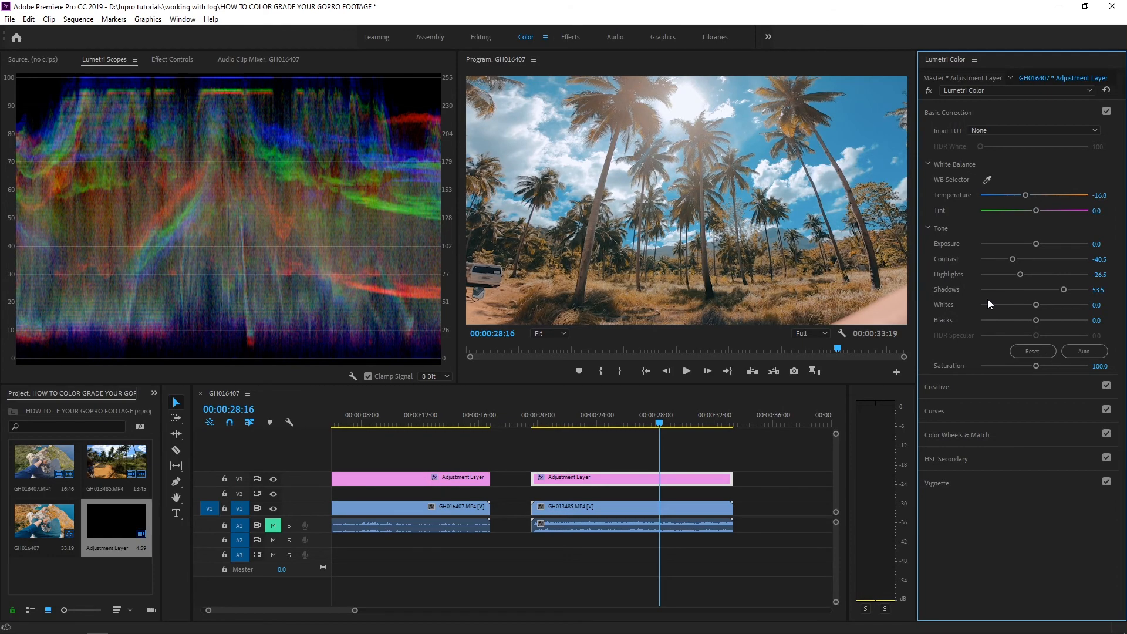
# Play the graded palm tree clip from its start with the program preview maximized, and restore the normal panel layout.
pyautogui.moveTo(661, 424); pyautogui.dragTo(536, 434)
pyautogui.click(688, 370)
pyautogui.press('`')
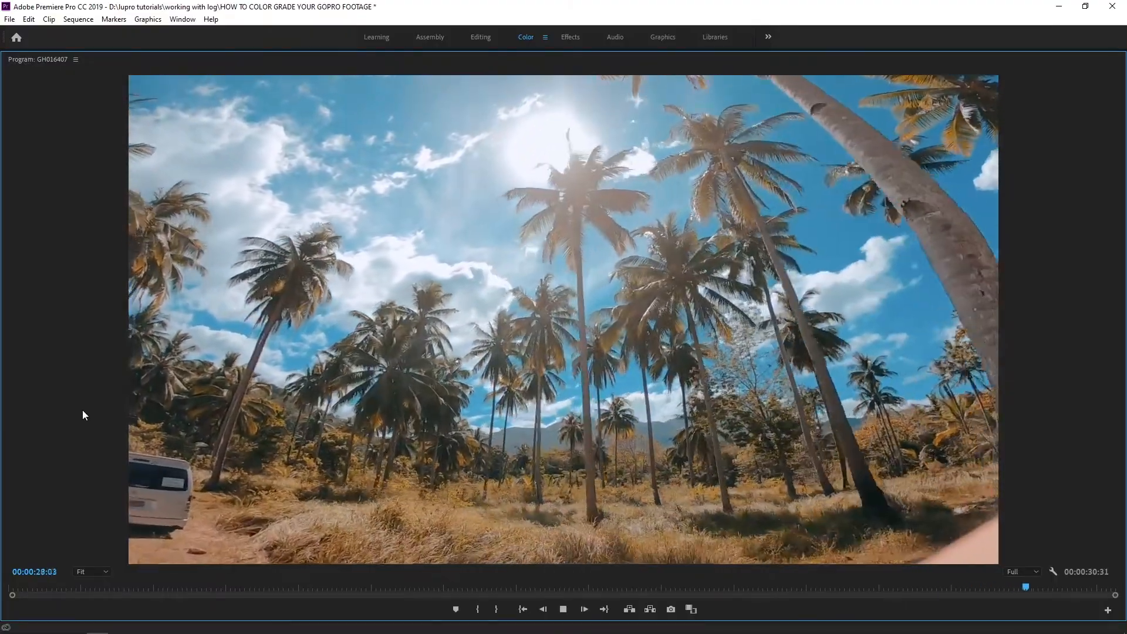
pyautogui.doubleClick(38, 59)
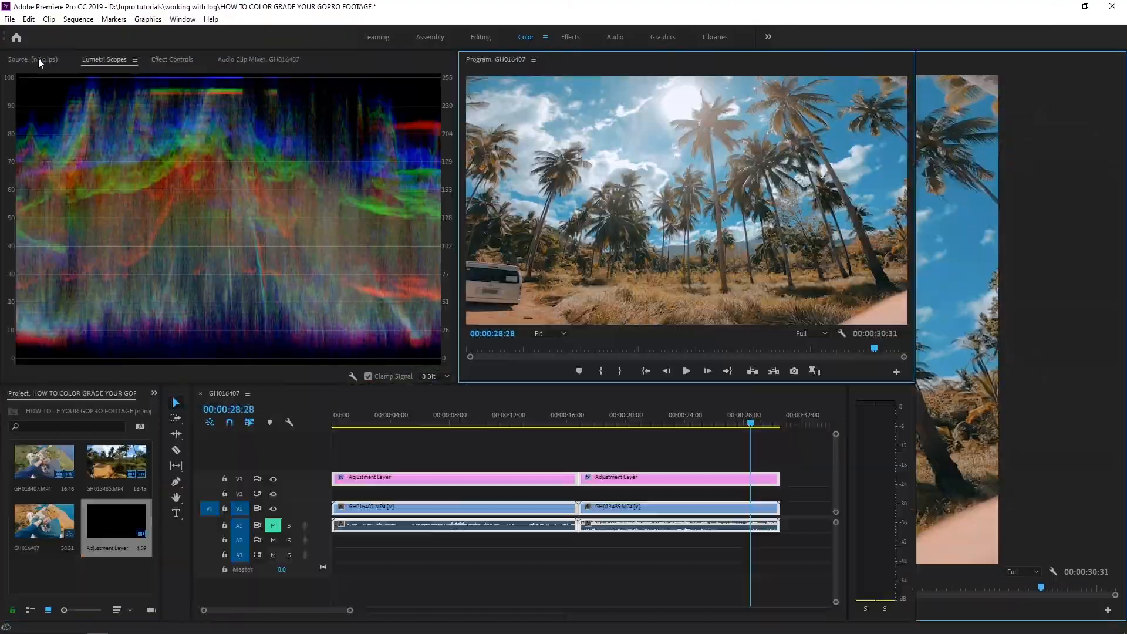